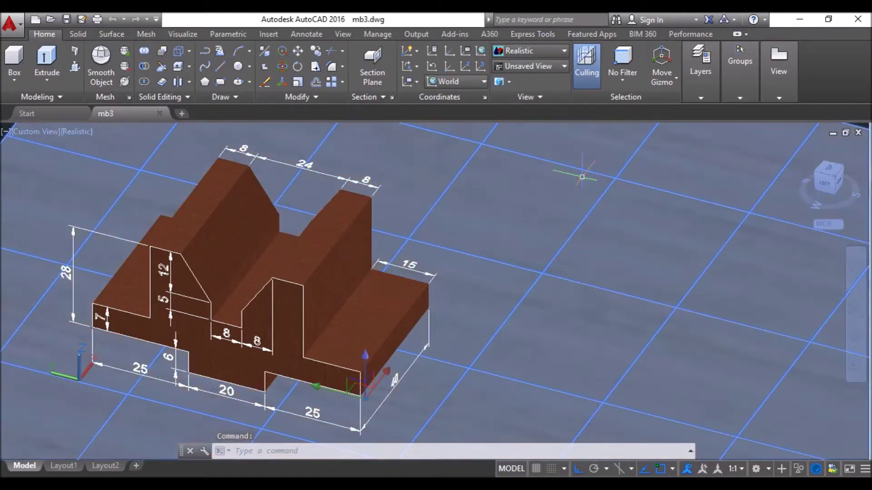
Step: Switch the UCS to the Left preset from the Coordinates panel dropdown
mouse_move(542, 297)
left_mouse_down()
mouse_move(511, 273)
mouse_move(572, 271)
mouse_move(548, 285)
left_mouse_up()
key("Escape")
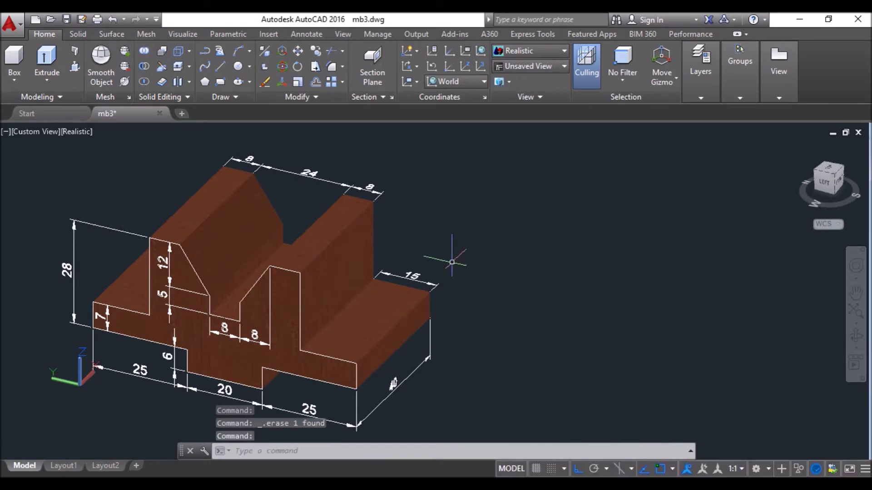
scroll(468, 268, "down", 2)
scroll(453, 287, "up", 2)
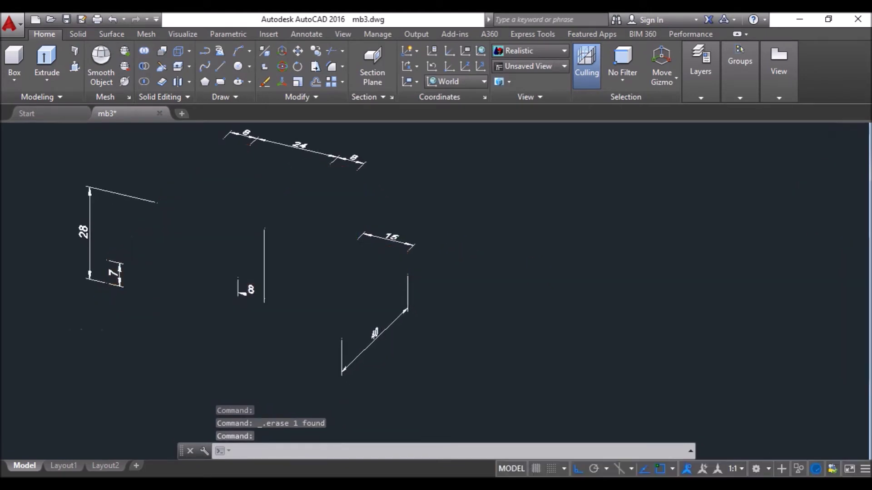
left_click(464, 82)
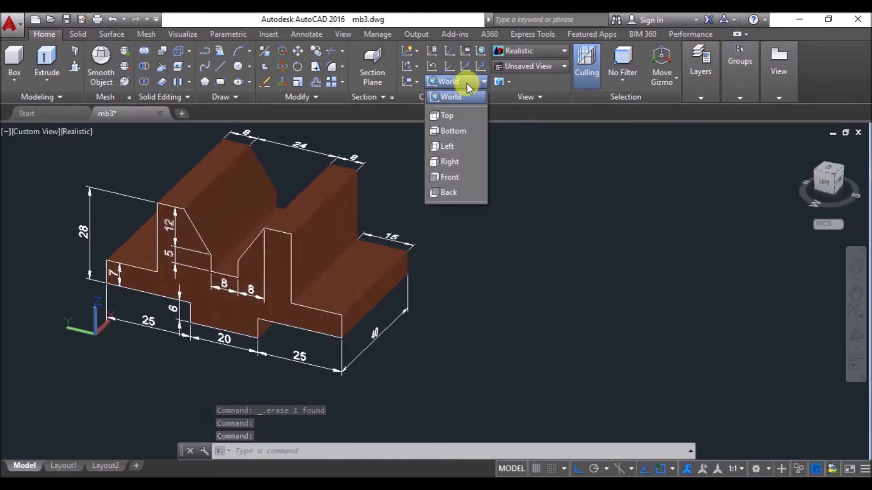
left_click(468, 147)
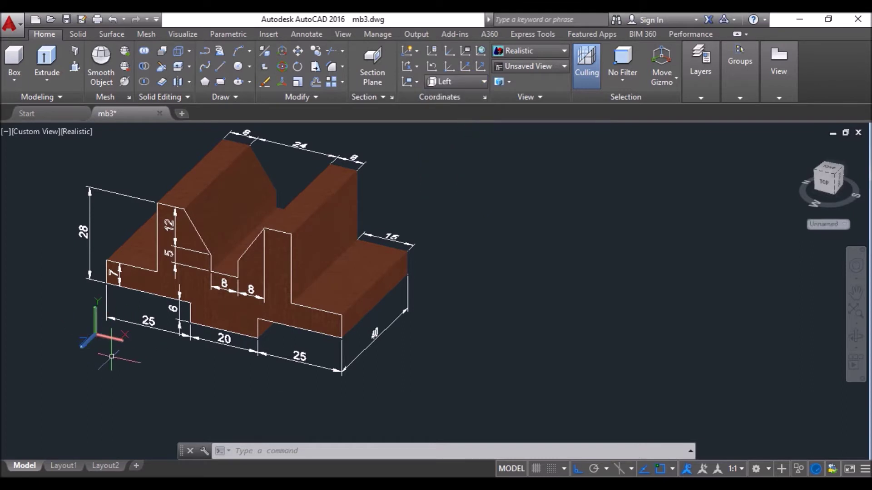
Step: Begin the profile polyline right of the model with segments 5, 4, 17, 6 and 25
left_click(207, 54)
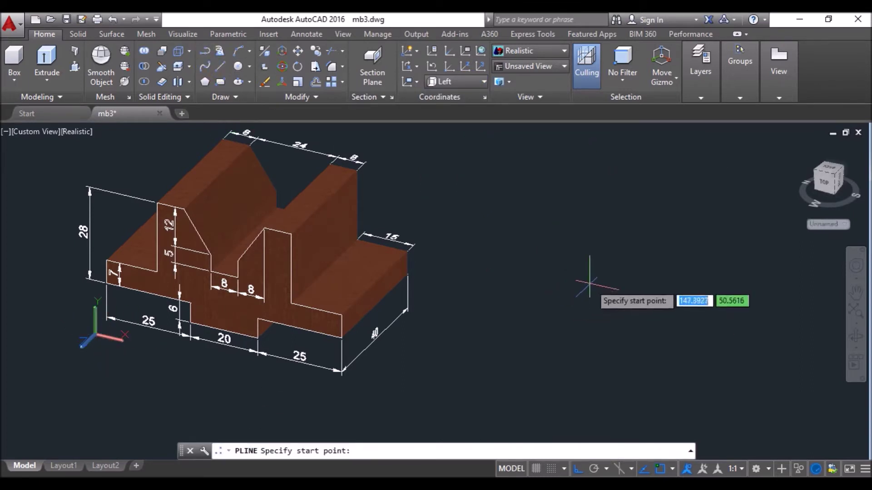
left_click(599, 274)
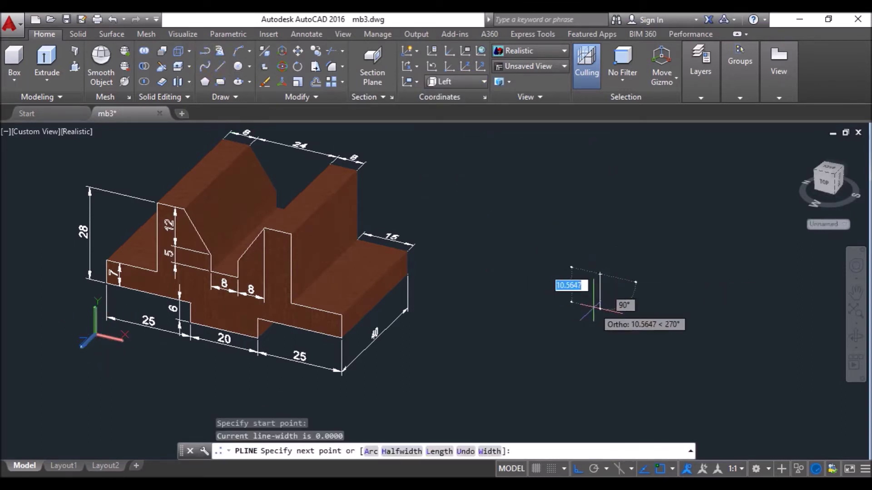
type("5")
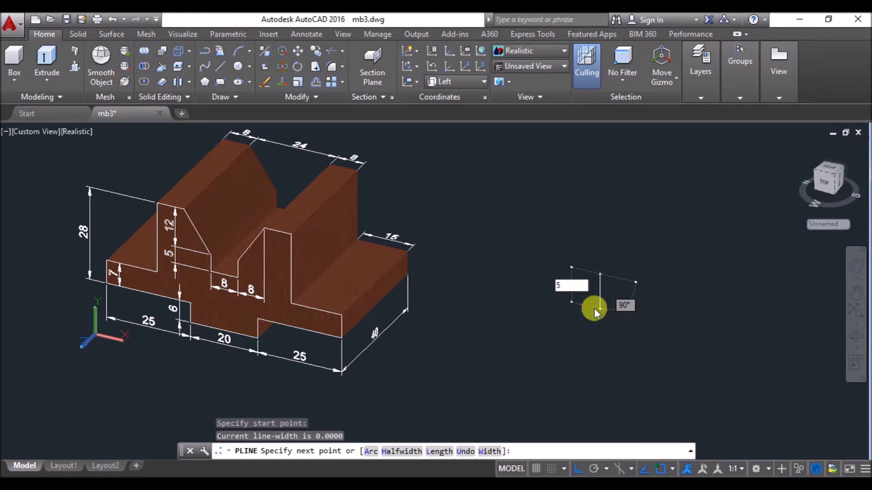
key("Return")
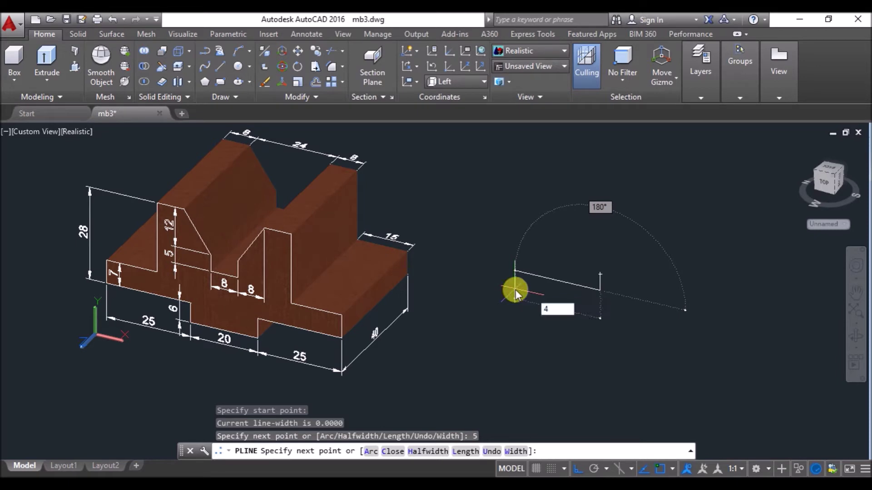
type("4")
key("Return")
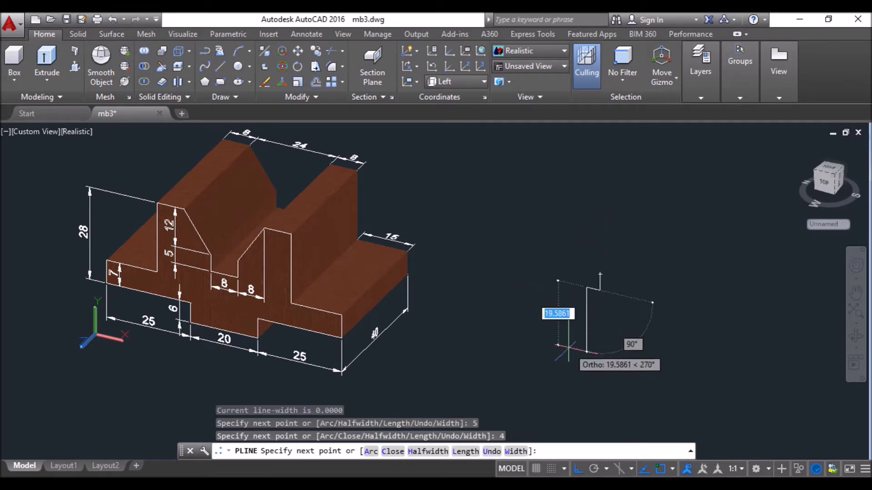
type("17")
key("Return")
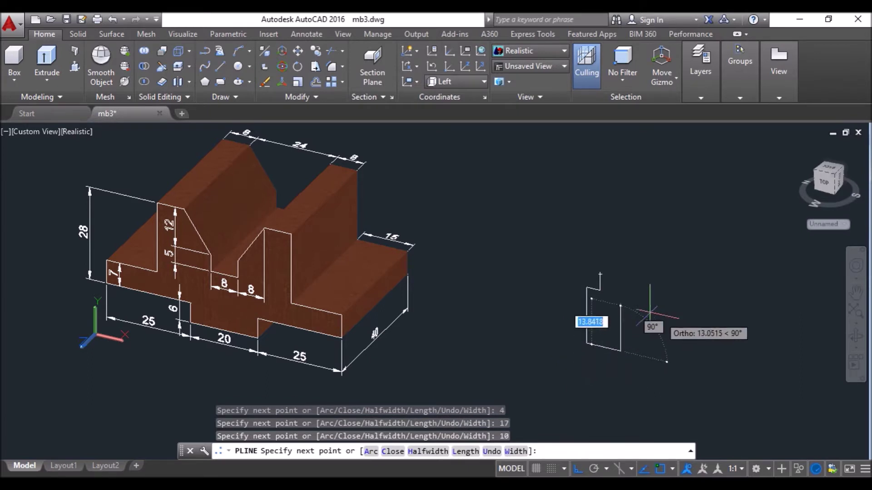
key("Return")
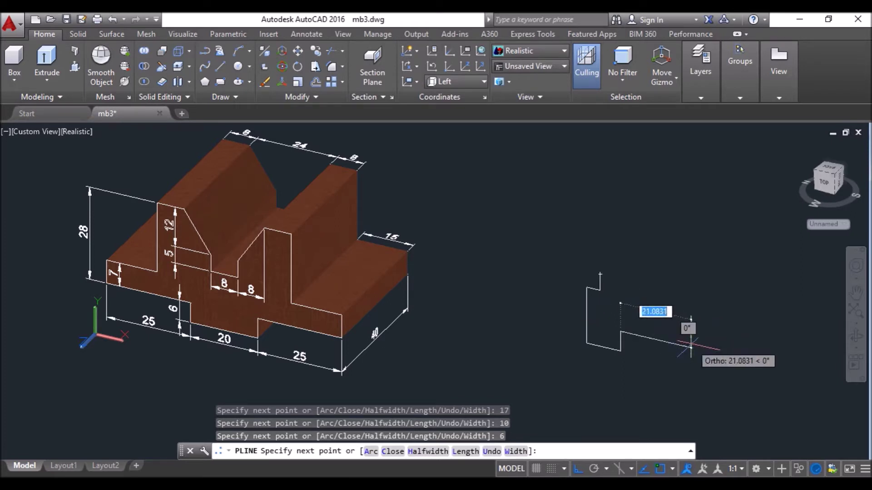
type("25")
key("Return")
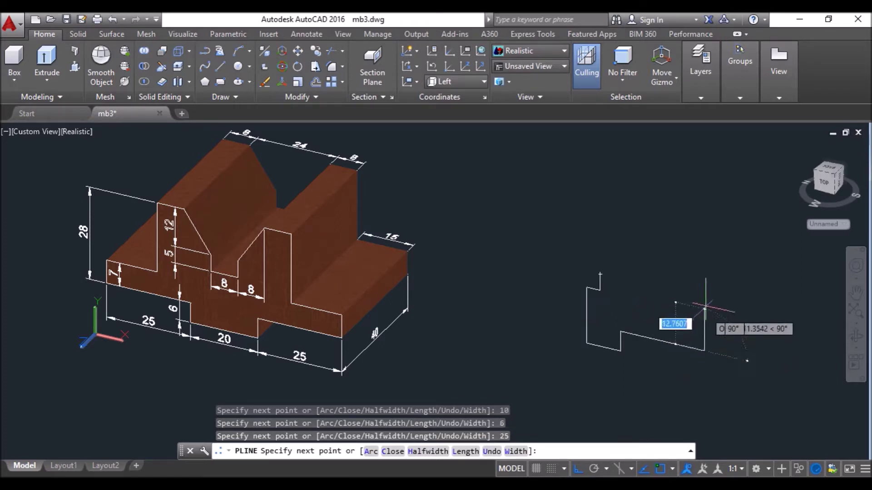
Step: Continue with segments 7, 15, 21 and 8, then close the slanted edge to the start
type("7")
key("Return")
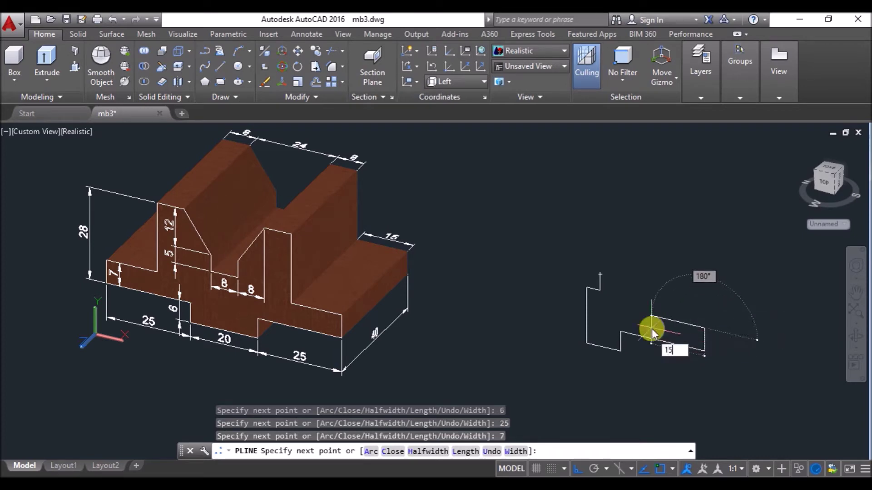
type("15")
key("Return")
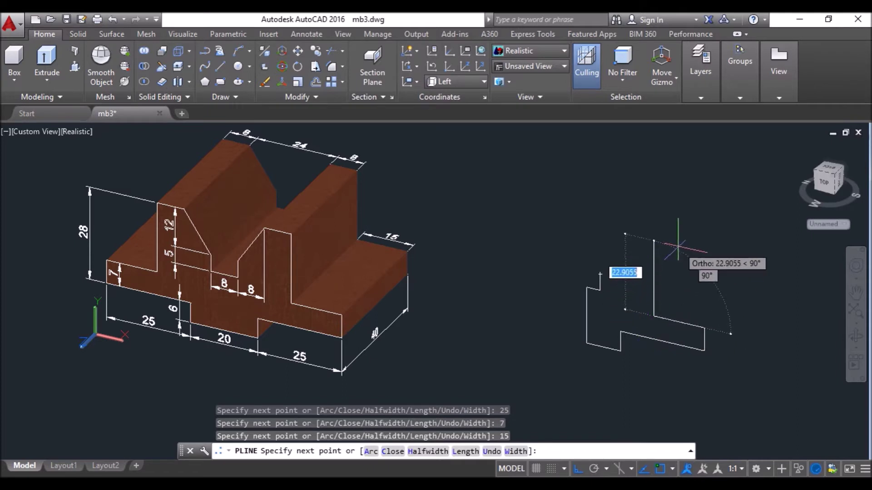
key("Return")
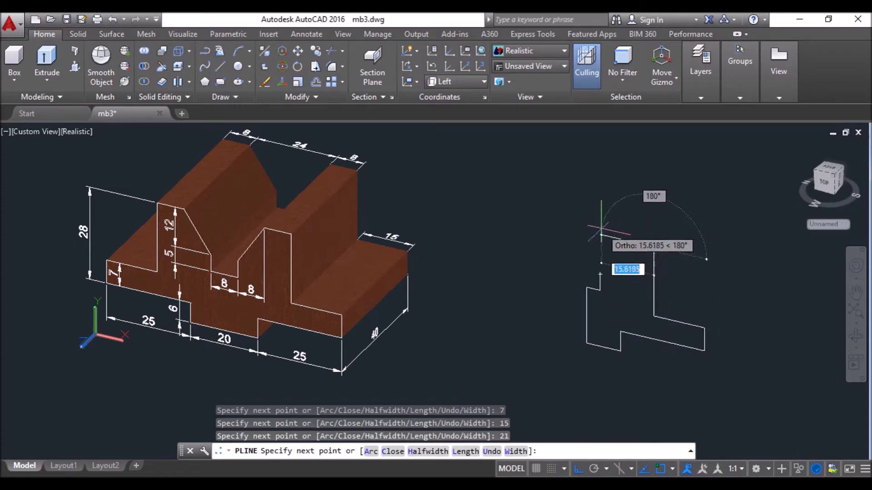
key("Return")
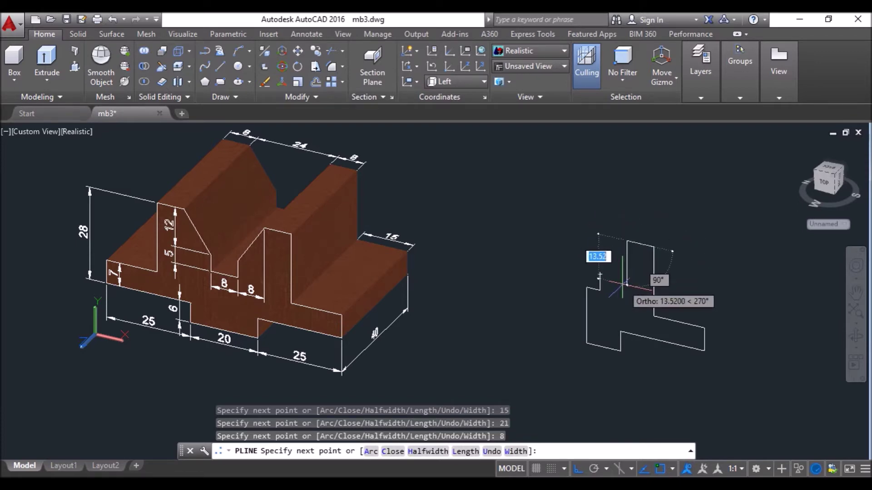
scroll(611, 284, "up", 3)
left_click(583, 262)
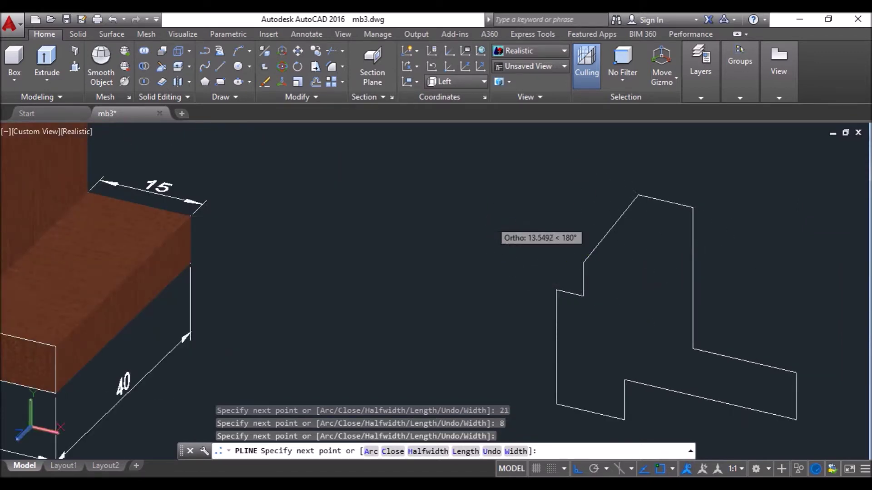
key("Return")
scroll(463, 256, "down", 2)
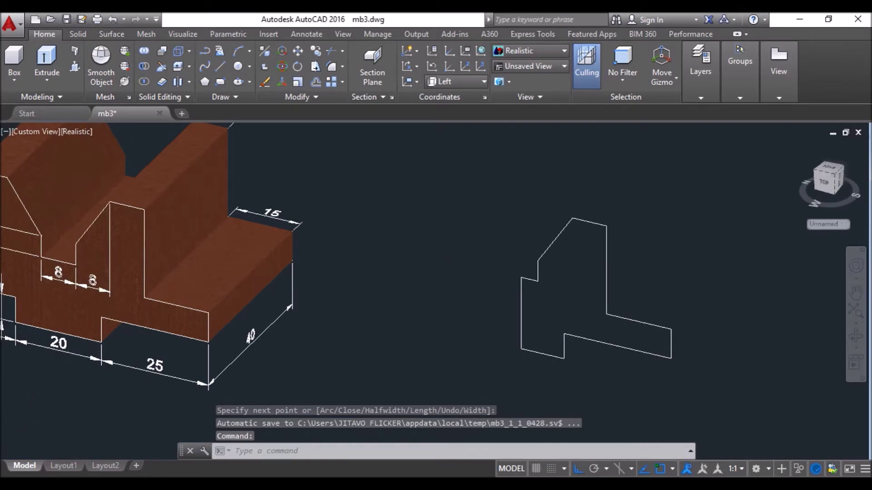
scroll(492, 190, "down", 2)
left_click(479, 194)
Step: Mirror the half outline about its vertical centre axis, keeping the original
left_click(623, 354)
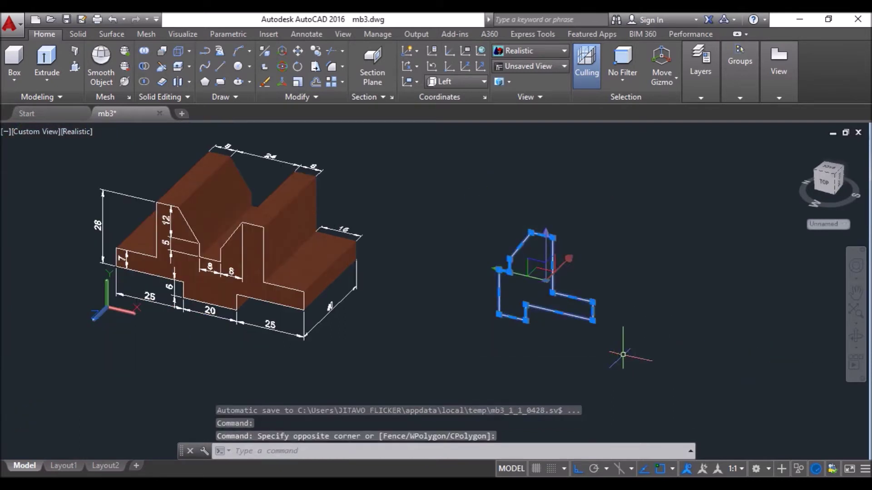
type("mi")
key("Return")
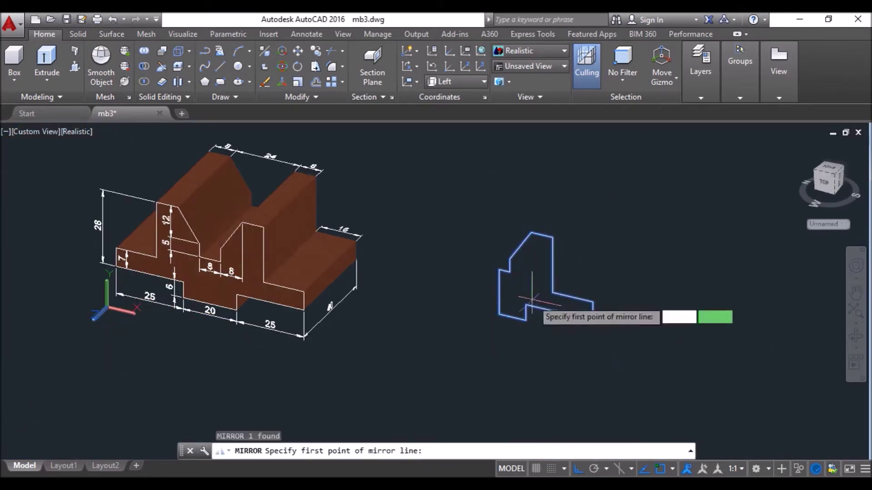
left_click(498, 313)
left_click(499, 221)
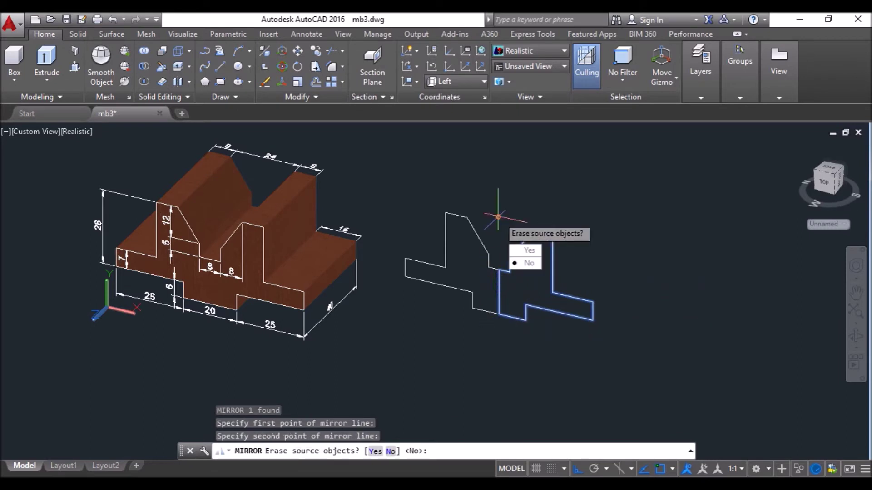
key("Return")
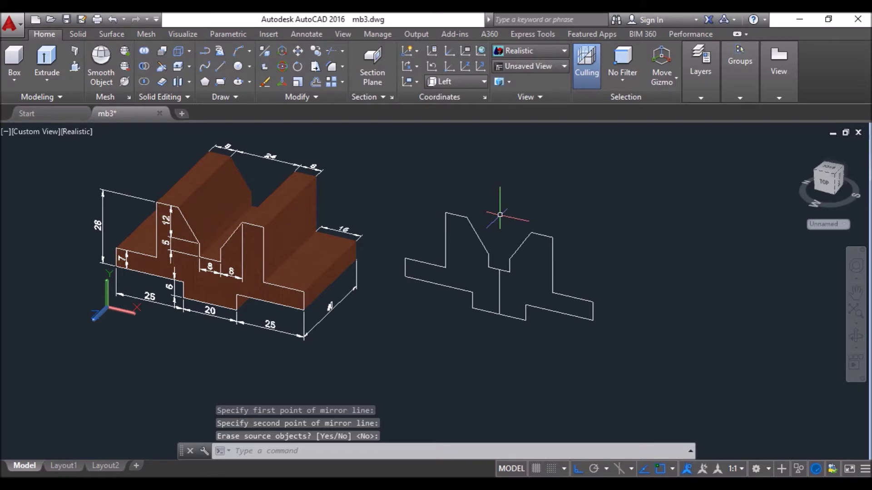
Step: Trim away the short bottom segment and the vertical line at the centre
key("Return")
key("Return")
left_click(505, 271)
left_click(505, 287)
left_click(495, 288)
key("Return")
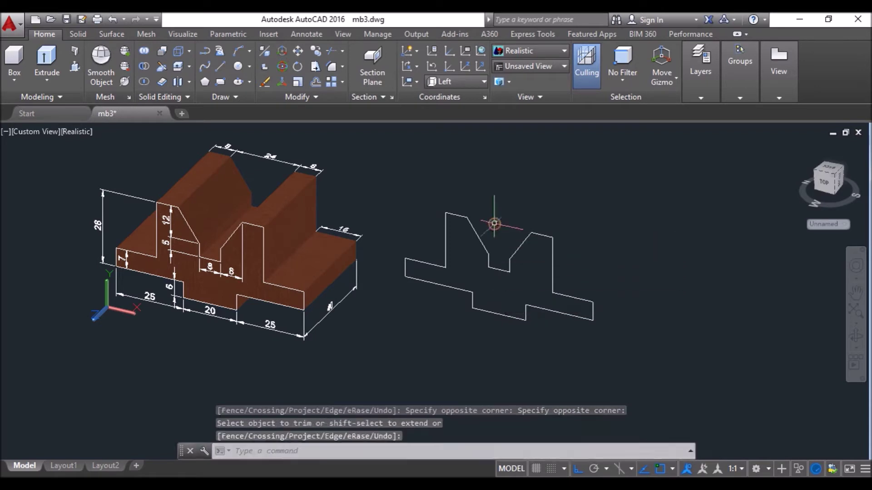
Step: Press-pull the V-notched profile into a solid and orbit to compare it with the reference
left_click(75, 73)
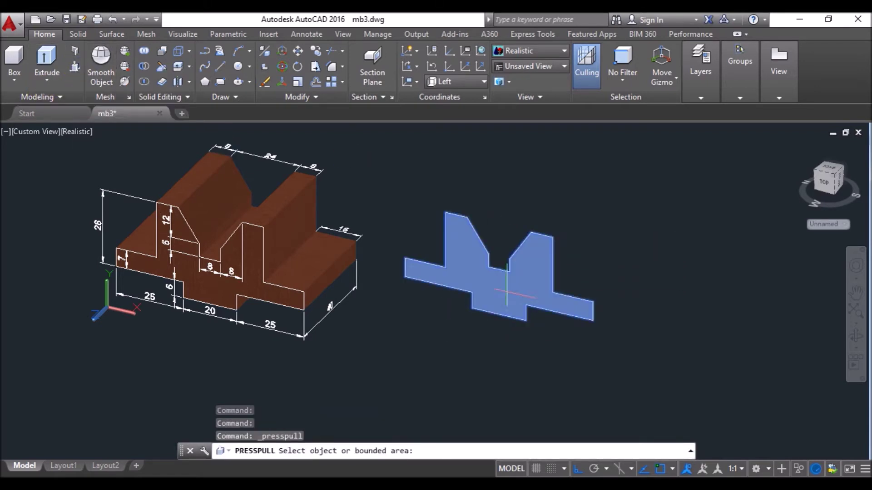
left_click(507, 291)
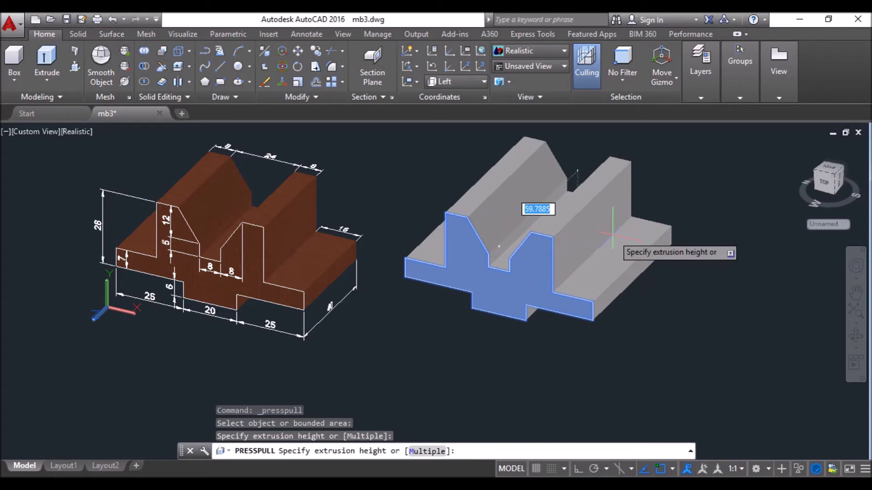
left_click(613, 240)
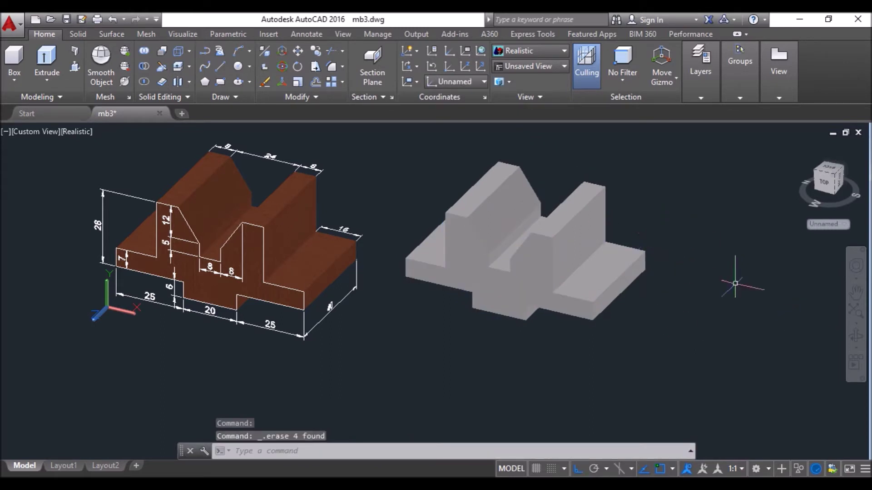
mouse_move(697, 226)
middle_mouse_down("shift")
mouse_move(685, 216)
mouse_move(666, 226)
mouse_move(695, 228)
middle_mouse_up("shift")
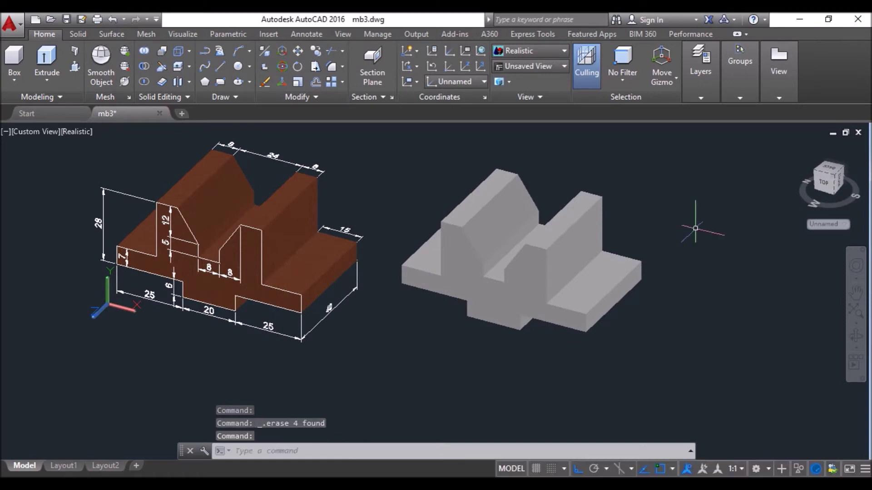
left_click(183, 33)
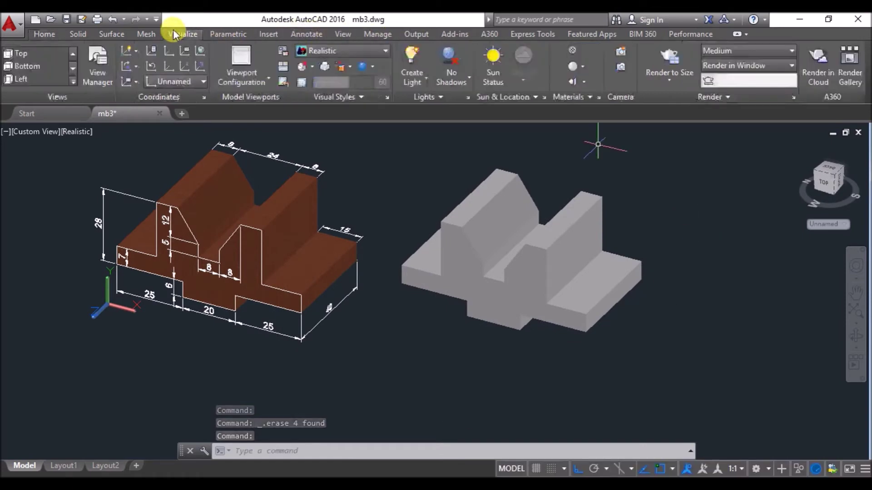
Step: Drag the first Wood material from the Materials Browser onto the grey solid, then close the browser
left_click(573, 52)
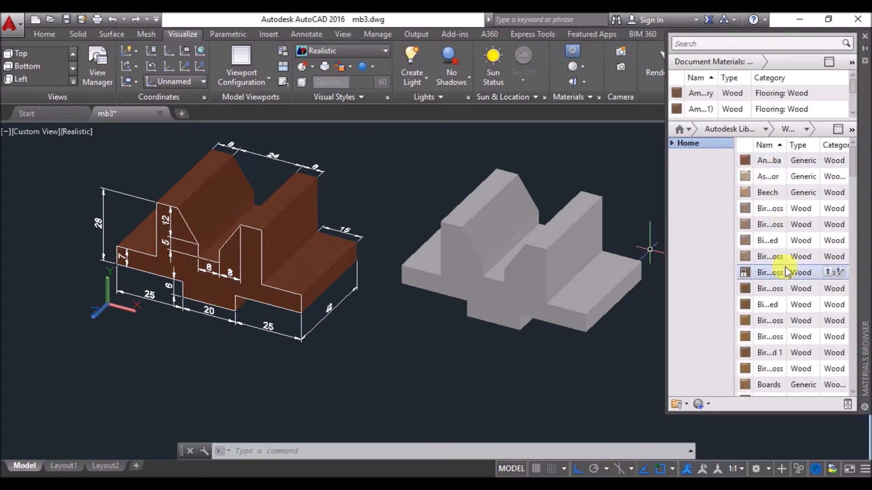
left_click_drag(778, 162, 687, 215)
left_click_drag(555, 260, 555, 260)
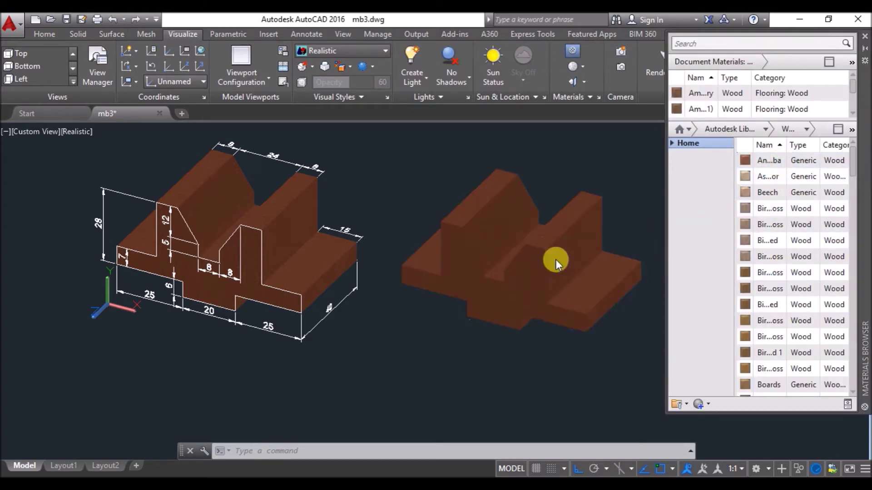
left_click(864, 38)
scroll(632, 191, "up", 2)
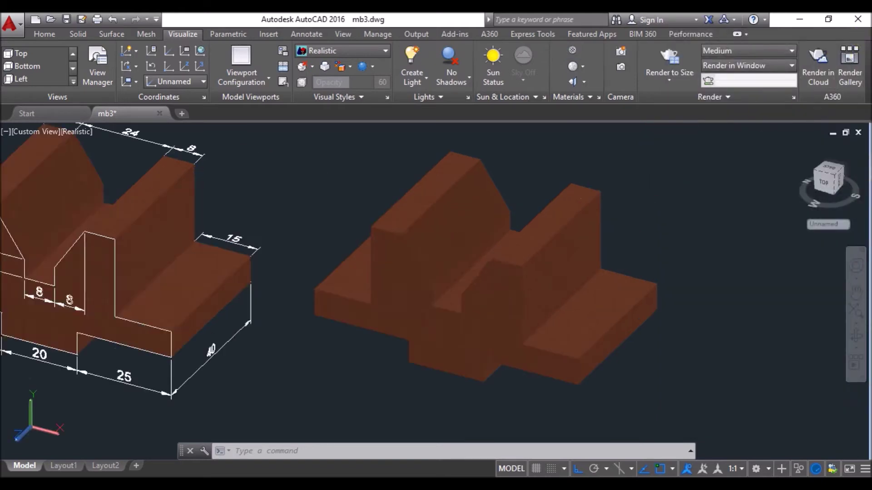
scroll(604, 205, "down", 3)
scroll(546, 250, "up", 1)
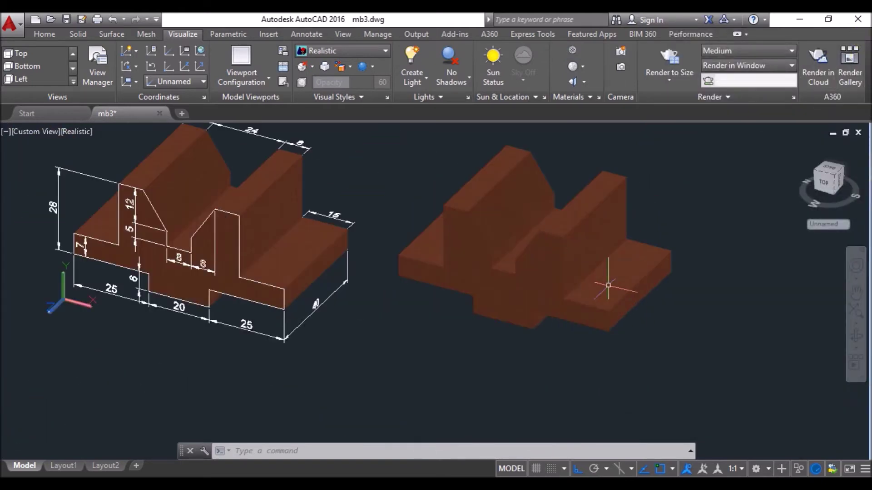
Step: Align the UCS to the right solid's front face using the UCS Face option
type("cs")
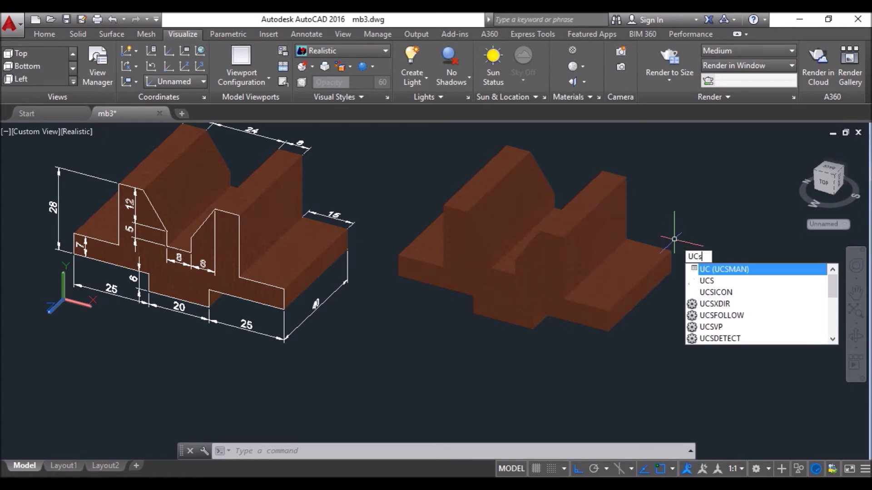
key("Return")
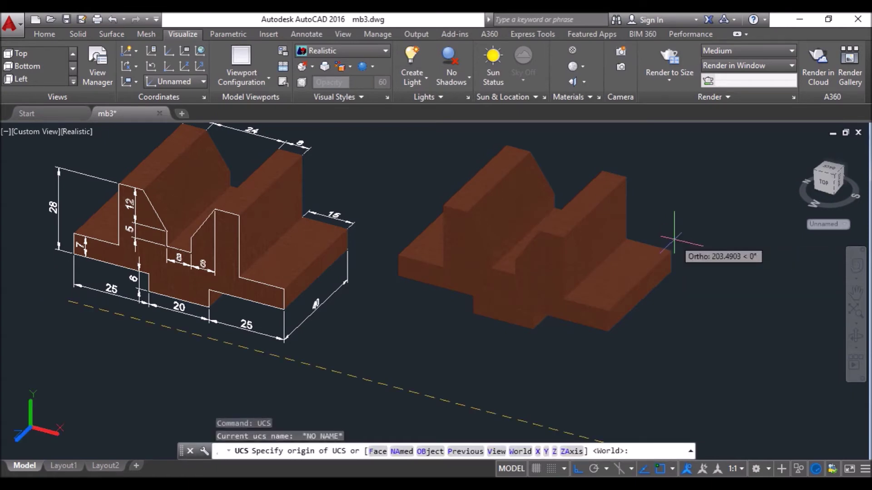
type("f")
key("Return")
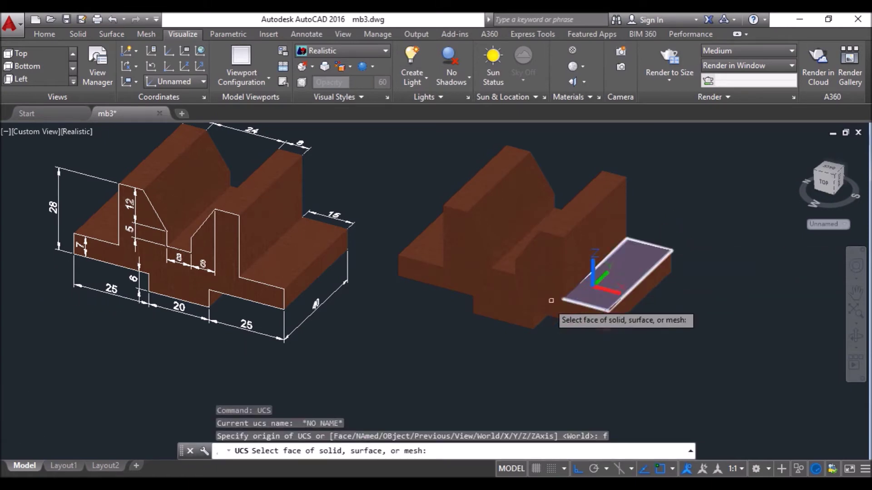
left_click(518, 308)
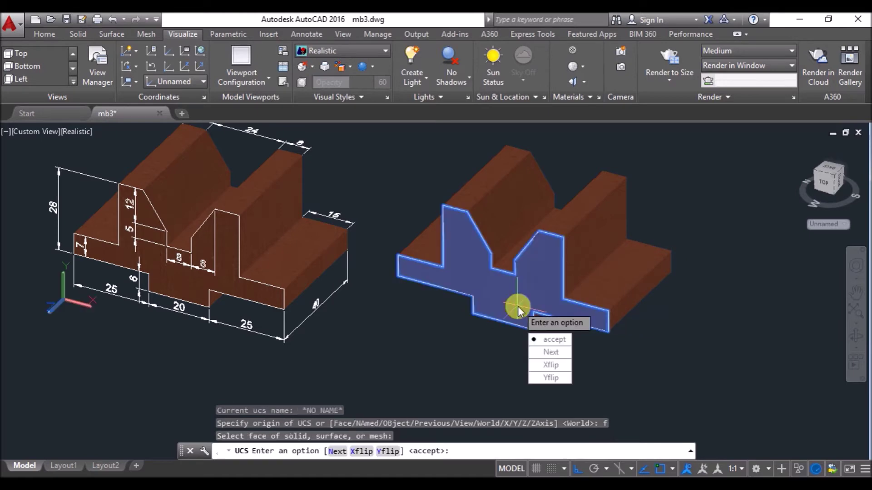
key("Return")
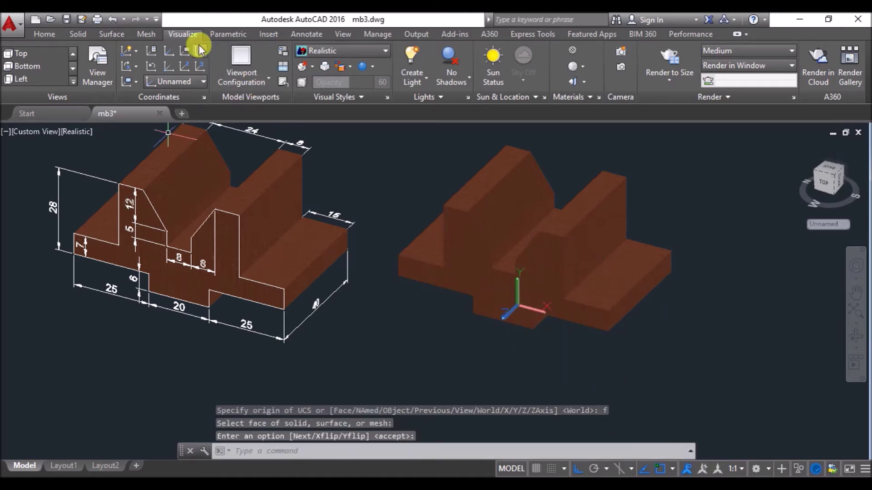
left_click(301, 33)
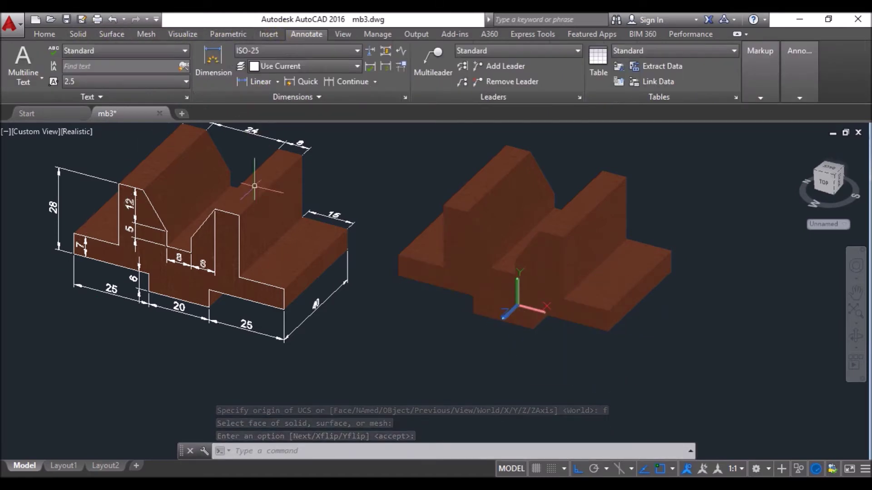
Step: Add the 7 and 6 linear dimensions on the left side of the front face
left_click(254, 81)
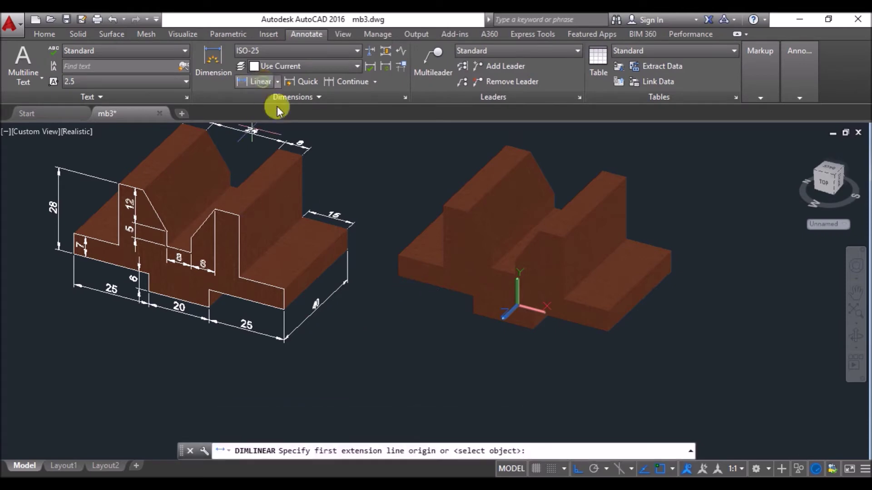
left_click(399, 275)
left_click(399, 255)
scroll(423, 272, "up", 5)
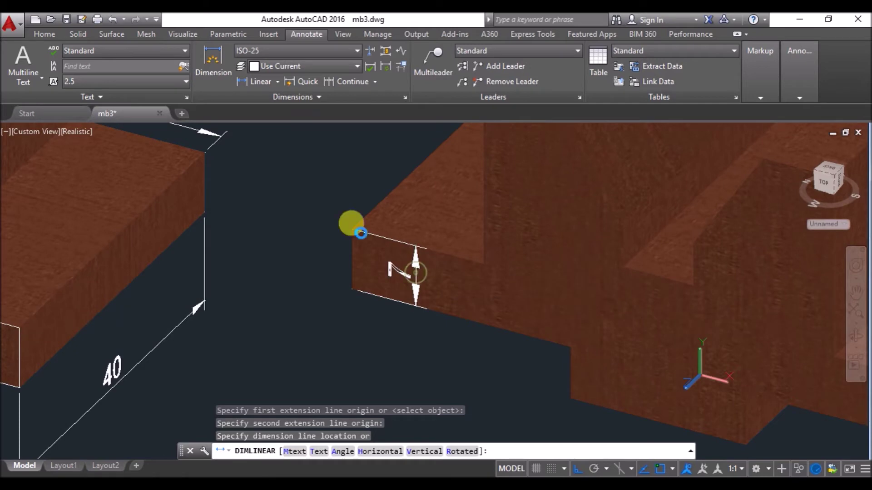
left_click(361, 233)
key("Return")
scroll(347, 186, "down", 4)
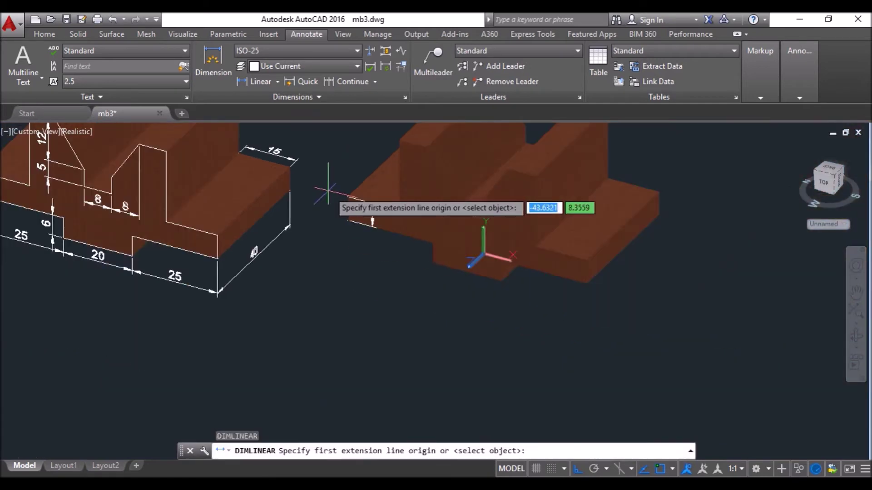
scroll(425, 259, "up", 5)
left_click(440, 219)
left_click(440, 261)
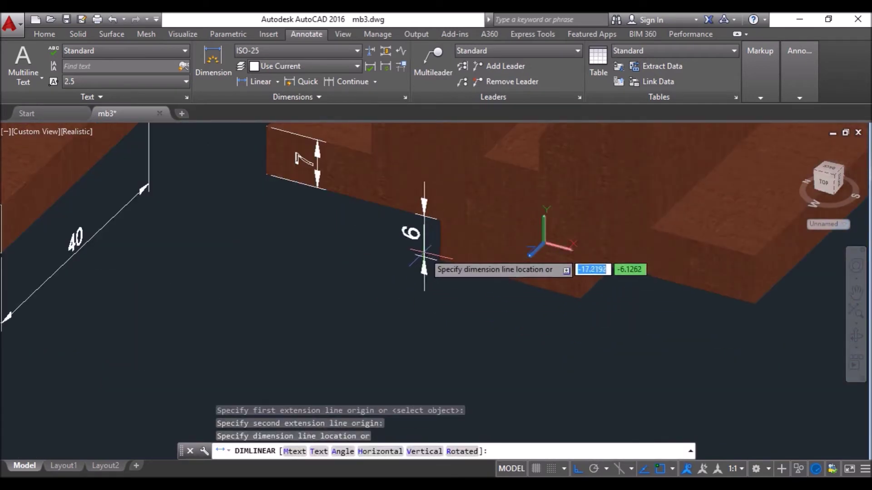
left_click(424, 233)
scroll(493, 356, "down", 5)
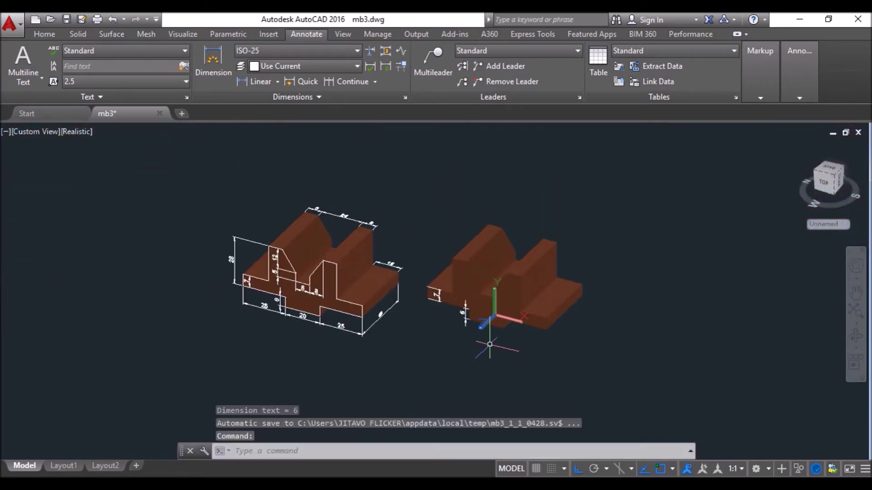
scroll(492, 356, "up", 2)
Step: Dimension the 28 overall height and the 12 rise
key("Return")
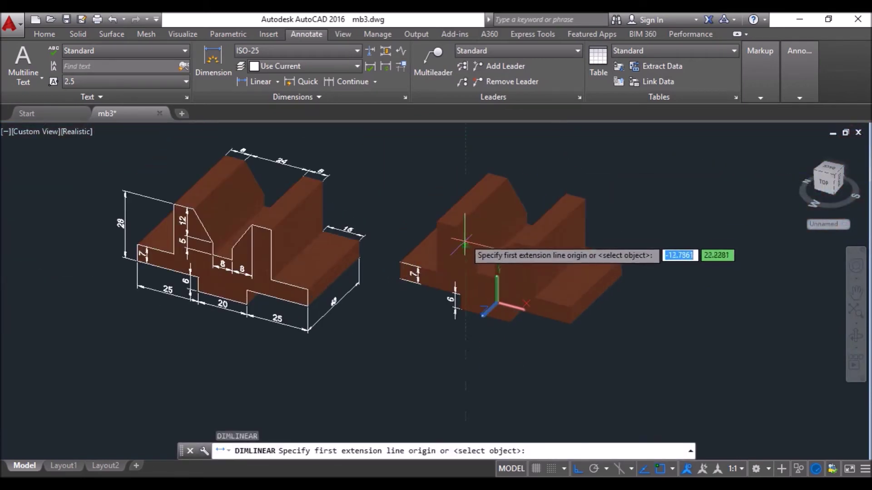
left_click(436, 222)
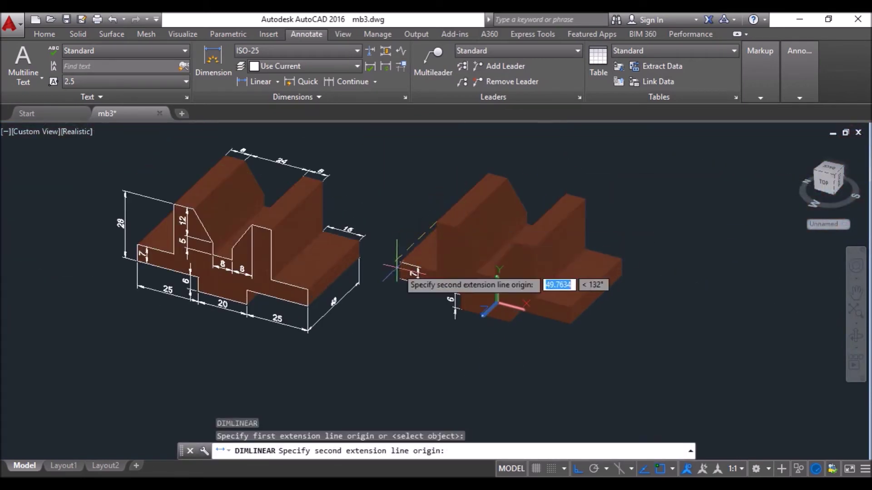
left_click(409, 275)
left_click(442, 251)
scroll(442, 252, "up", 2)
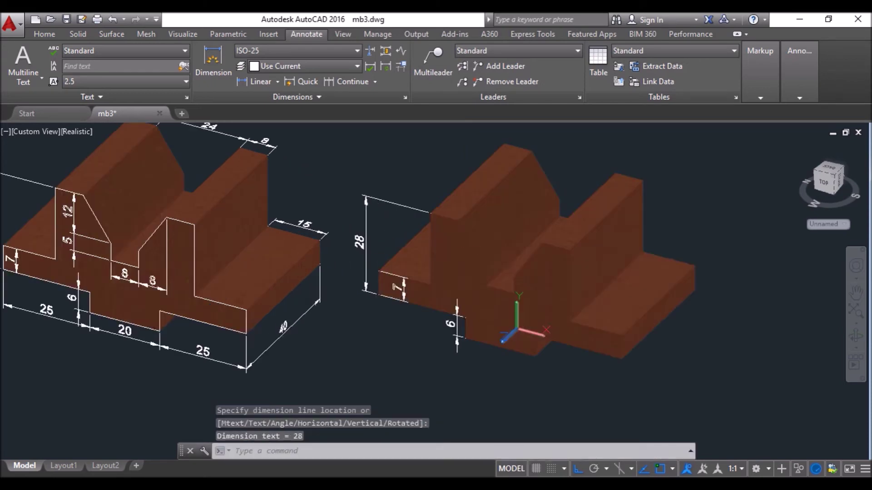
key("Return")
left_click(458, 221)
left_click(477, 262)
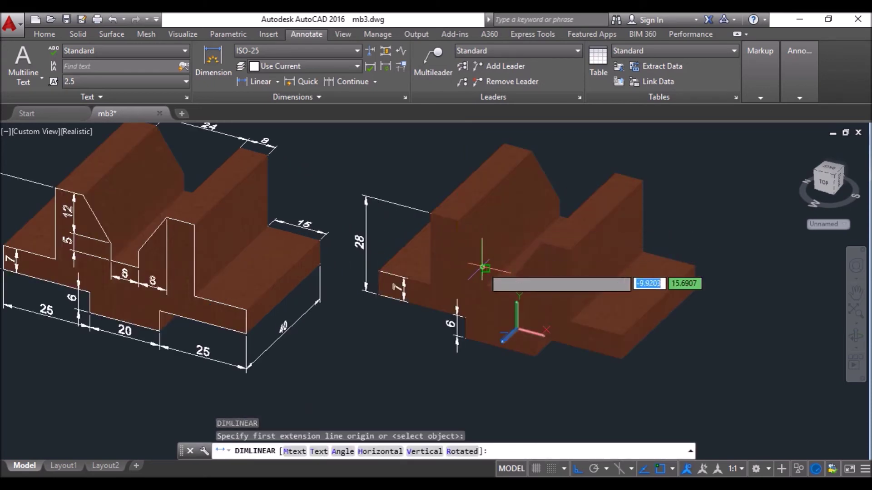
scroll(467, 245, "up", 3)
left_click(459, 253)
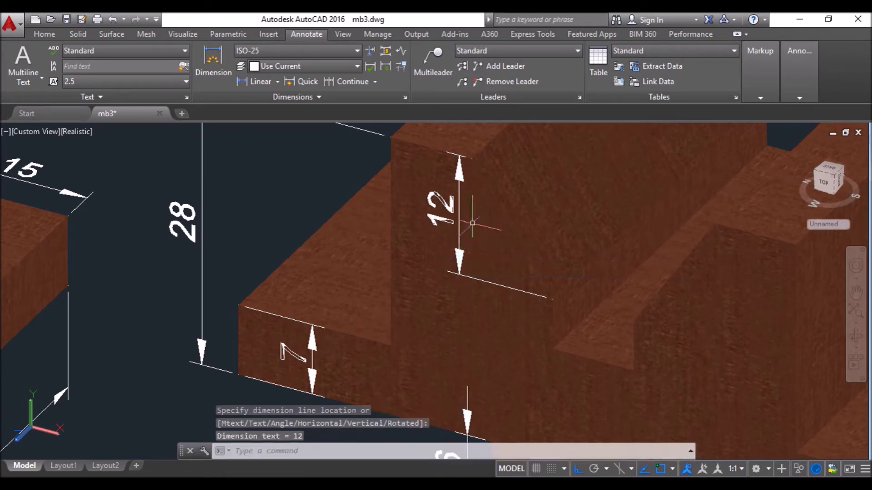
Step: Add the 5 step dimension and the two 8 width dimensions
key("Return")
left_click(551, 300)
left_click(551, 348)
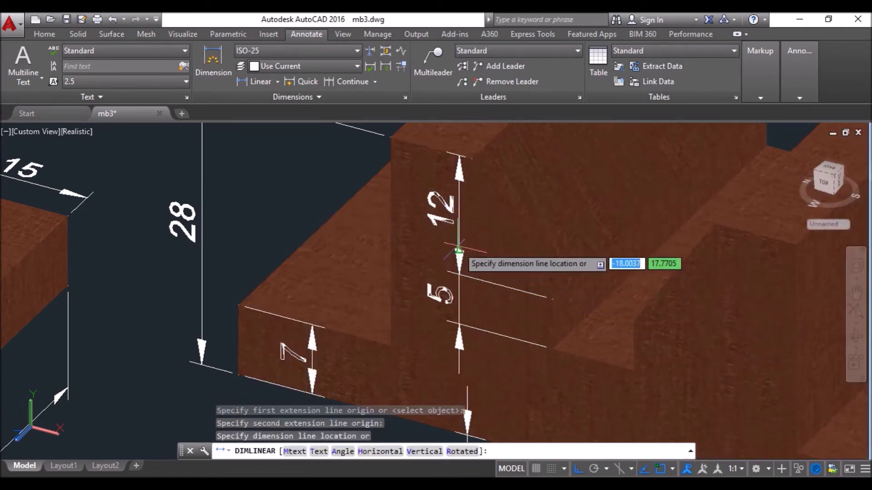
left_click(466, 256)
scroll(470, 239, "down", 3)
scroll(470, 238, "down", 2)
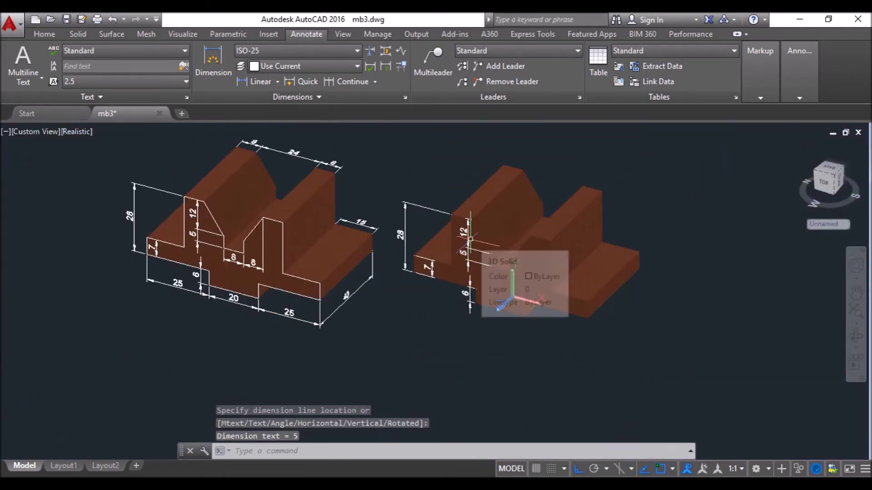
scroll(504, 286, "up", 2)
key("Return")
scroll(502, 287, "up", 3)
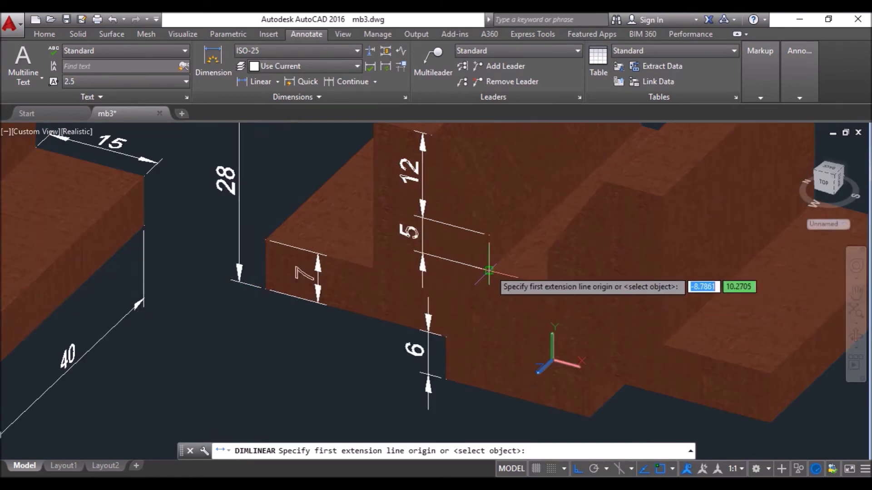
left_click(488, 270)
left_click(547, 287)
scroll(529, 317, "up", 2)
scroll(529, 317, "up", 2)
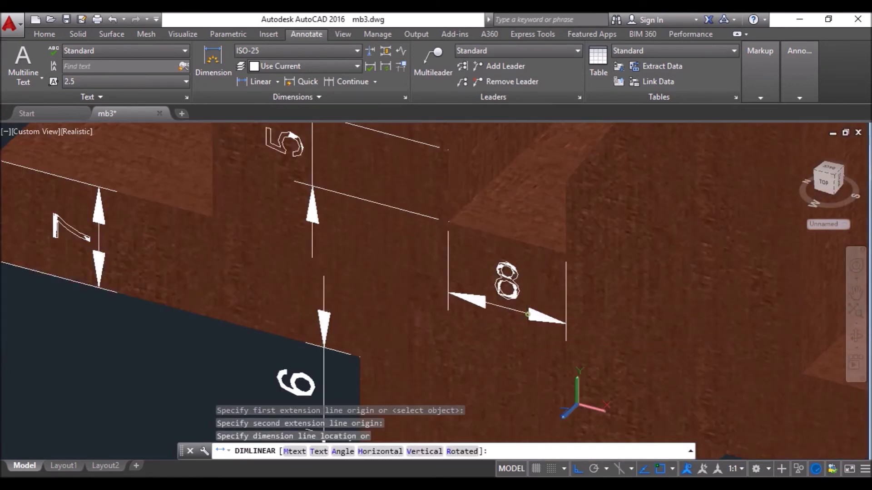
left_click(529, 317)
key("Return")
left_click(565, 254)
scroll(490, 283, "down", 3)
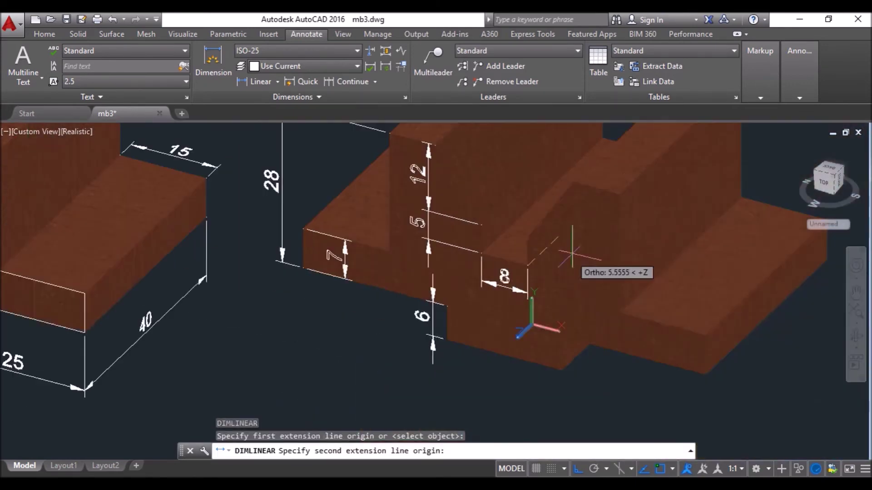
left_click(573, 182)
scroll(545, 299, "up", 2)
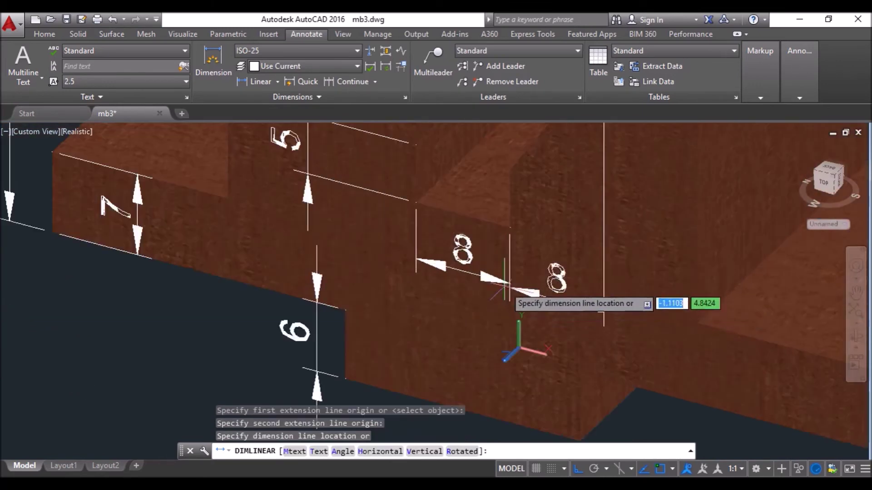
left_click(478, 276)
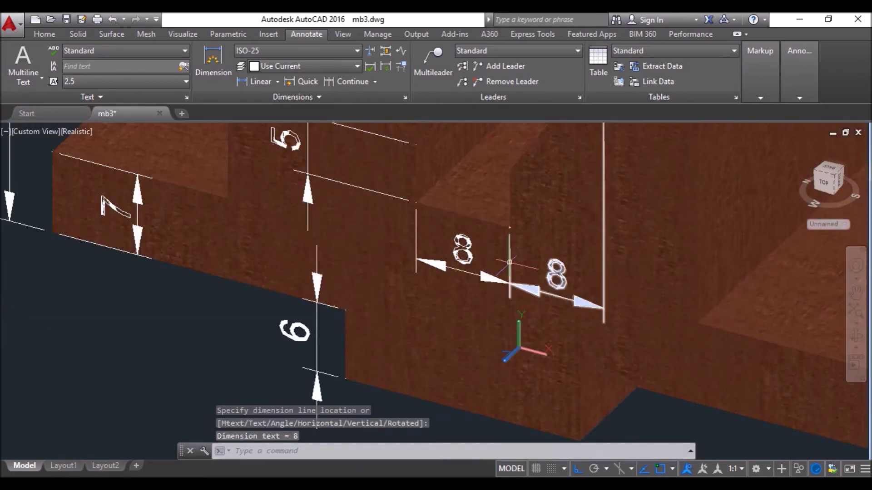
scroll(477, 291, "down", 6)
Step: Place the 25, 20 and 25 dimensions in a row below the front bottom edge
key("space")
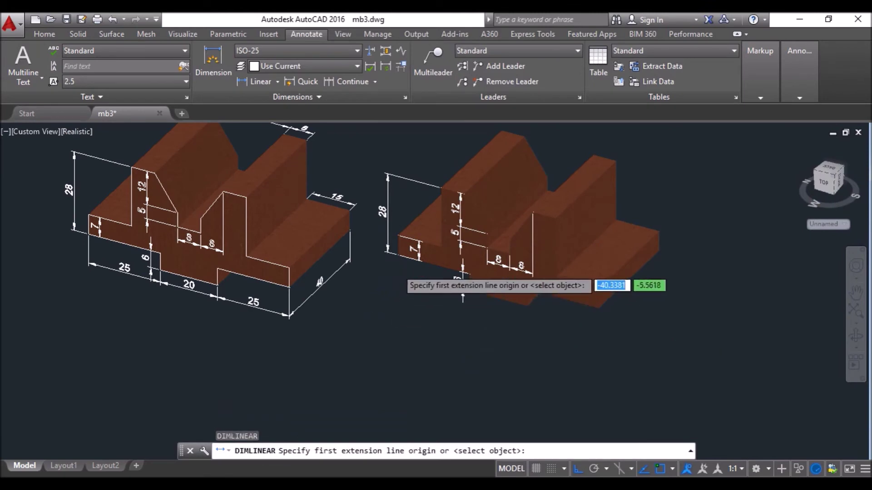
scroll(399, 245, "up", 6)
left_click(400, 230)
left_click(611, 284)
scroll(600, 295, "down", 5)
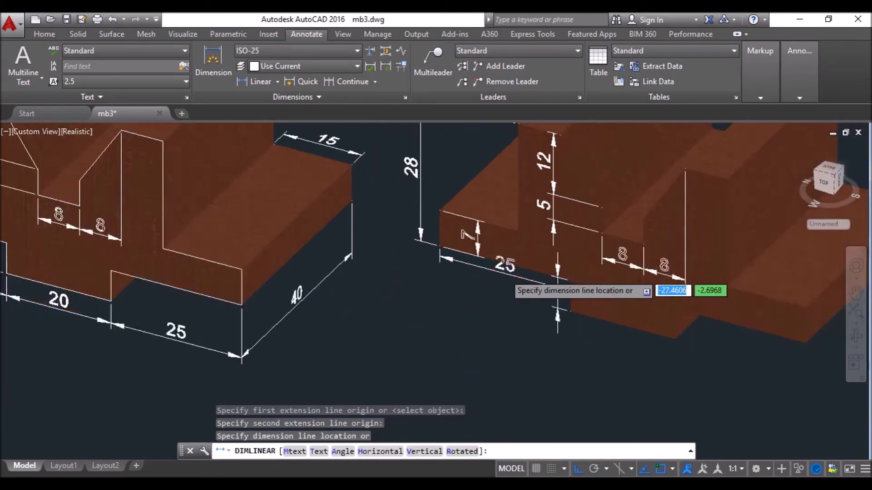
left_click(538, 317)
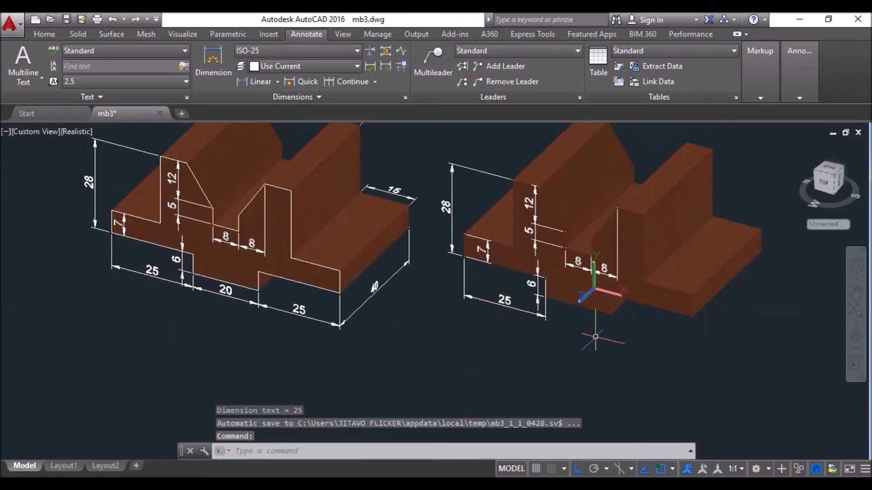
key("space")
scroll(567, 332, "up", 6)
left_click(519, 255)
left_click(640, 289)
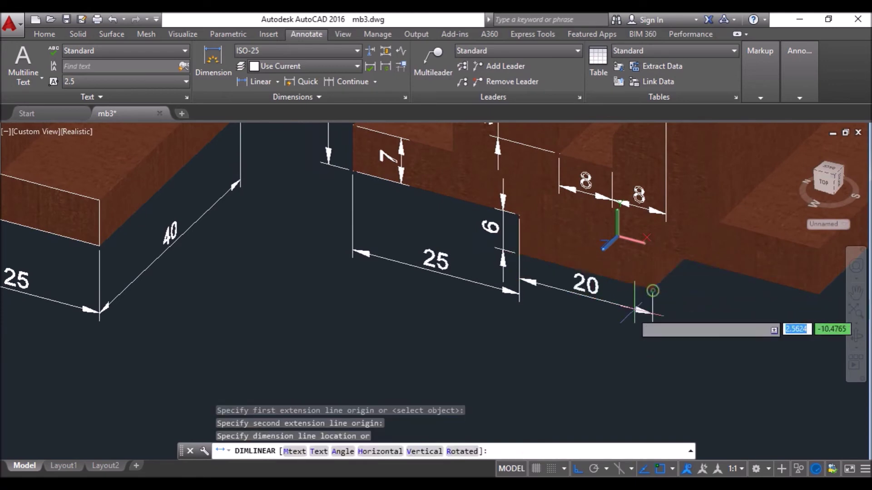
scroll(498, 291, "up", 5)
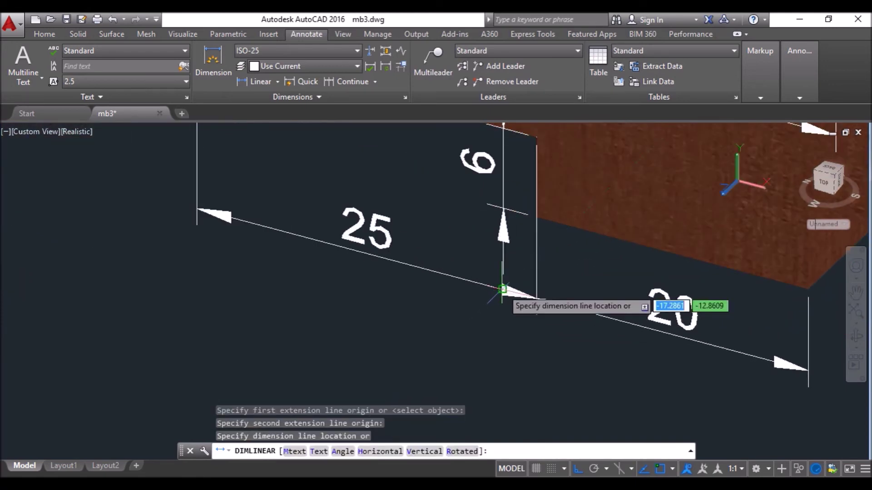
left_click(498, 293)
scroll(450, 289, "down", 6)
key("space")
left_click(597, 291)
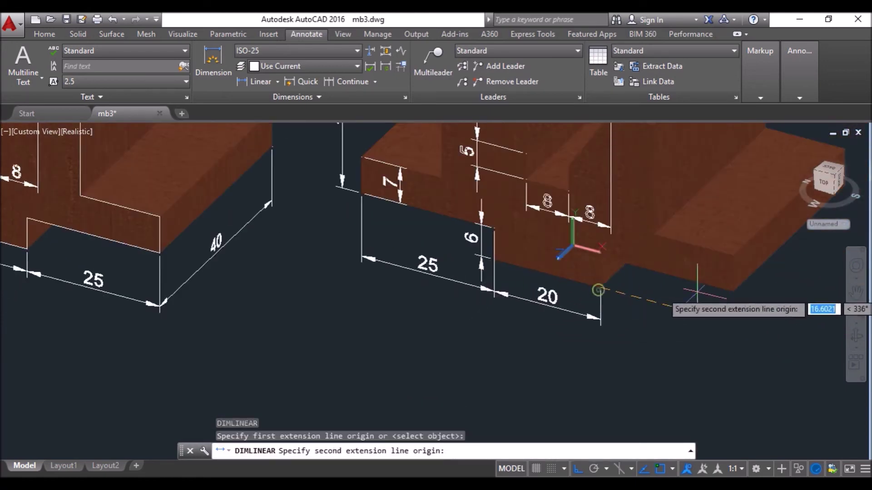
left_click(732, 322)
scroll(544, 297, "up", 4)
left_click(565, 282)
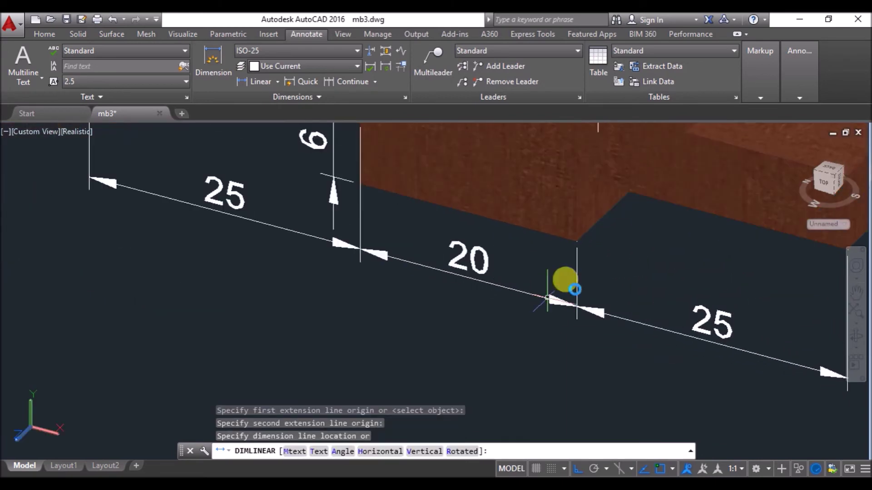
scroll(564, 283, "down", 5)
middle_click_drag(672, 187, 646, 225)
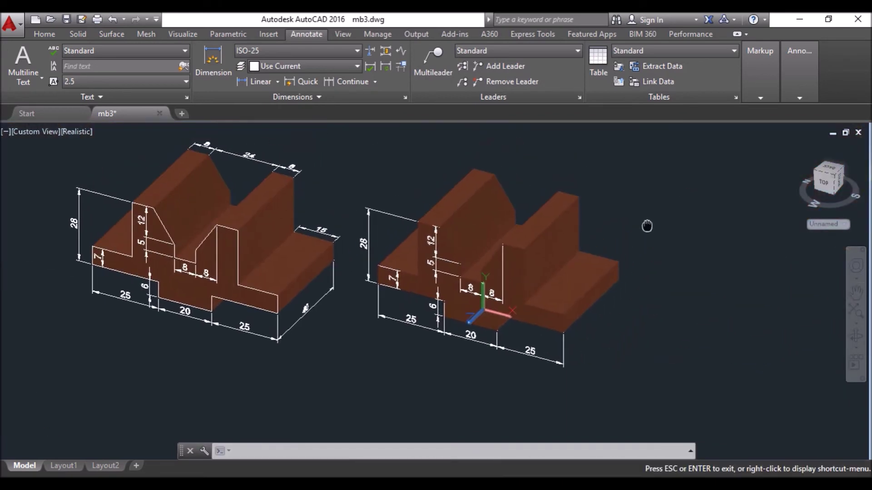
Step: Align the UCS to the flat top face of the peak with the CS Face option
type("cs")
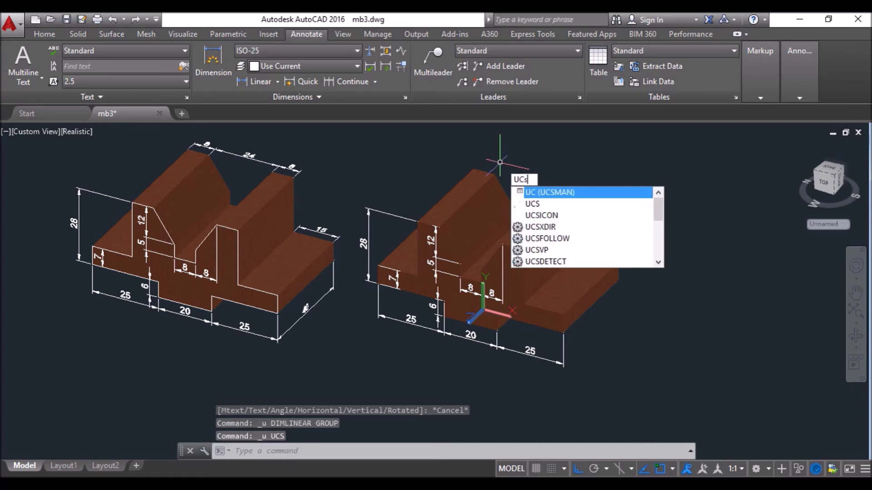
key("Return")
type("f")
key("Return")
left_click(454, 202)
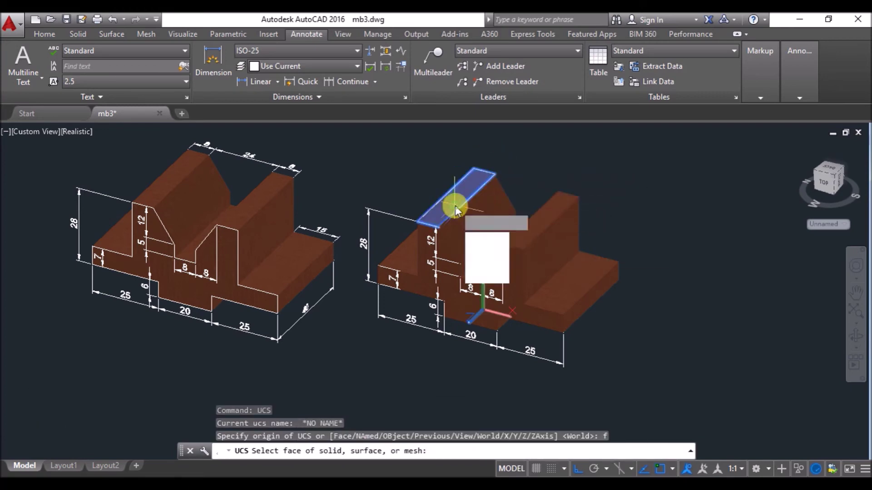
right_click(537, 159)
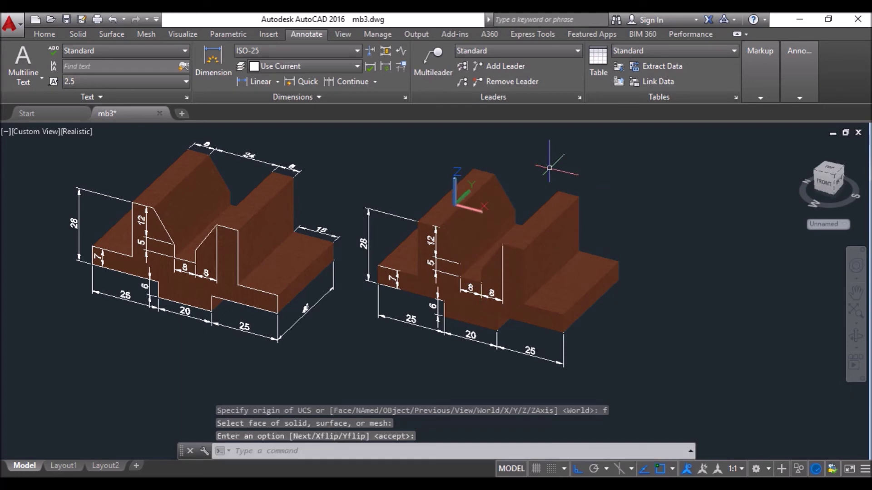
Step: Place the 8 dimension on the peak top and the 24 dimension across the notch opening
left_click(259, 81)
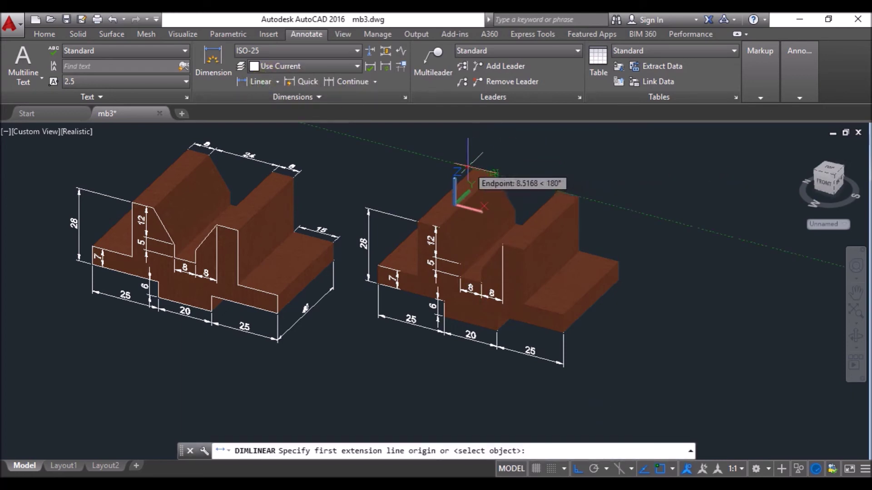
left_click(473, 168)
left_click(494, 173)
left_click(495, 164)
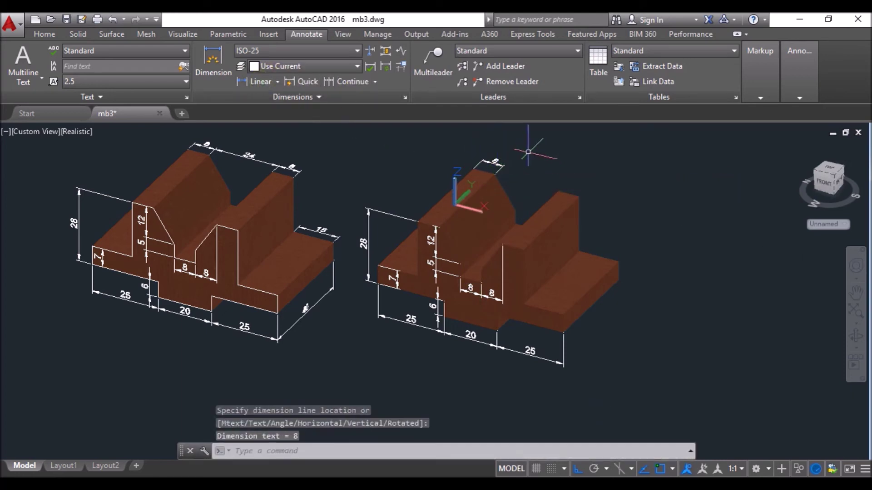
key("Return")
left_click(494, 173)
left_click(558, 191)
scroll(491, 168, "up", 5)
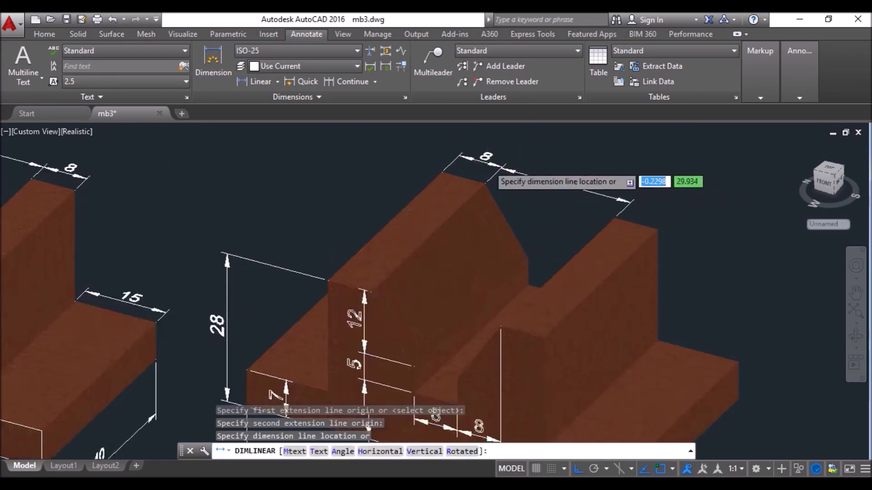
scroll(488, 166, "up", 2)
left_click(393, 177)
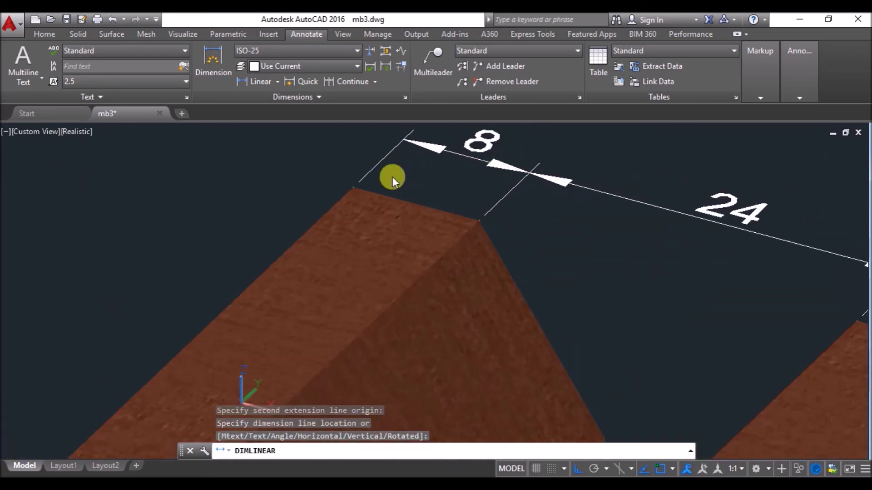
scroll(393, 177, "down", 3)
scroll(397, 173, "down", 2)
Step: Add the second 8 dimension across the right upright's top beside the 24
key("Return")
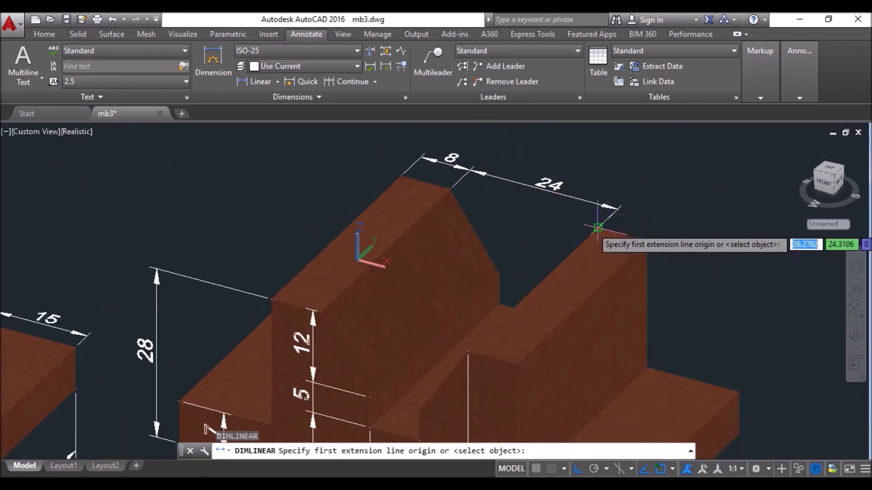
left_click(598, 229)
left_click(642, 239)
scroll(604, 206, "up", 3)
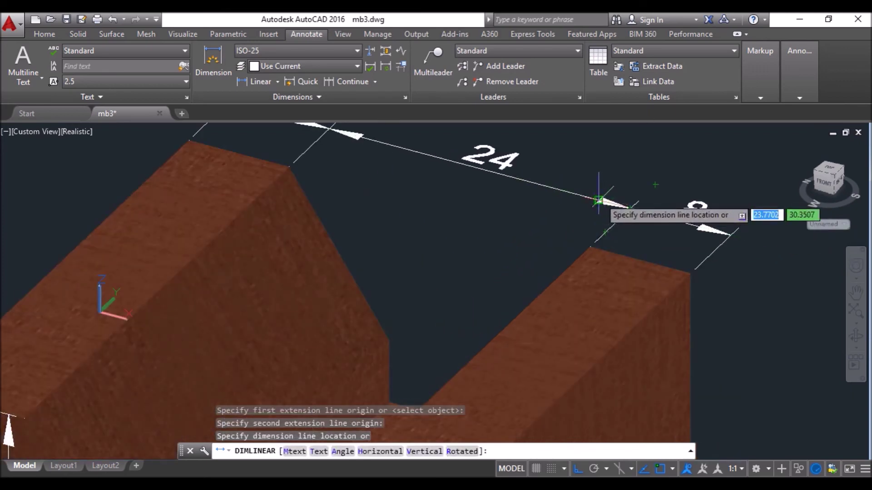
left_click(631, 176)
scroll(631, 175, "down", 5)
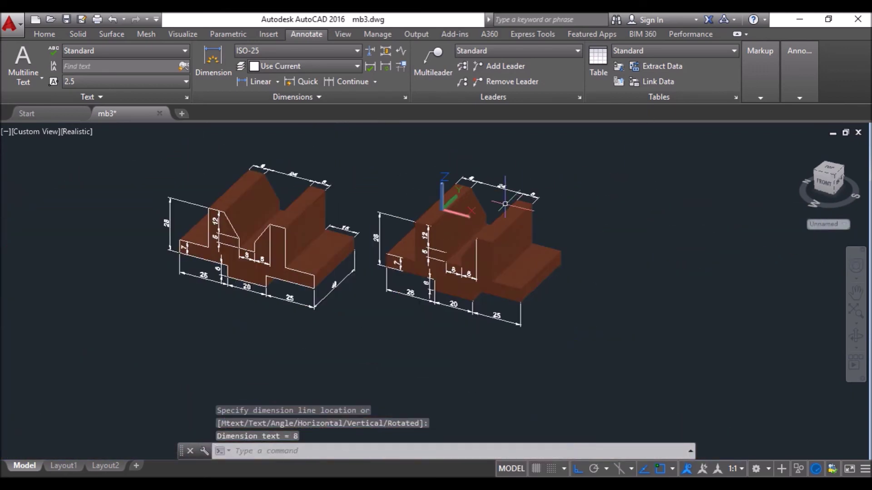
Step: Align the UCS to the block's lower end face
scroll(495, 216, "up", 2)
type("ucs")
key("Return")
type("f")
key("Return")
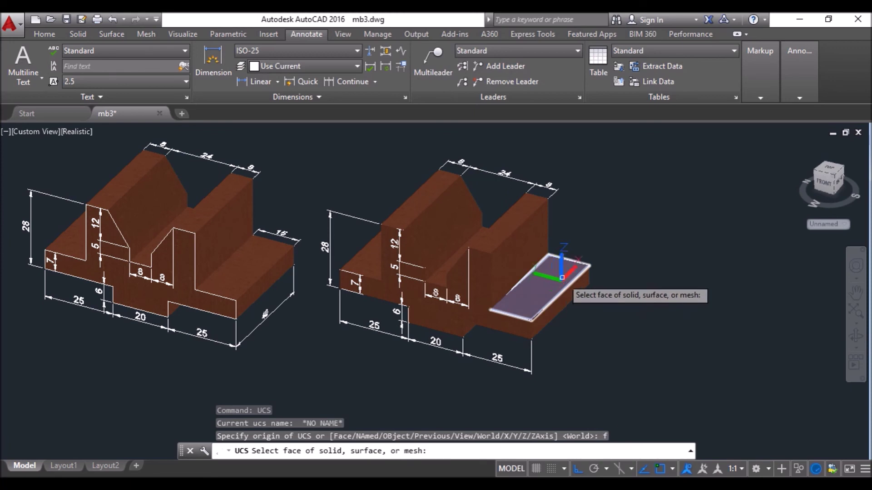
left_click(565, 291)
key("Return")
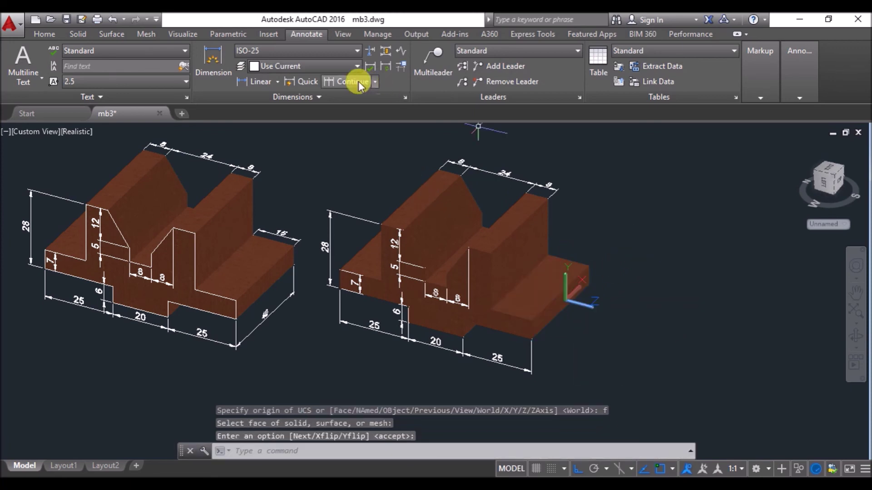
Step: Dimension the 40 depth between the front and back bottom corners of the block
left_click(259, 82)
scroll(522, 345, "up", 4)
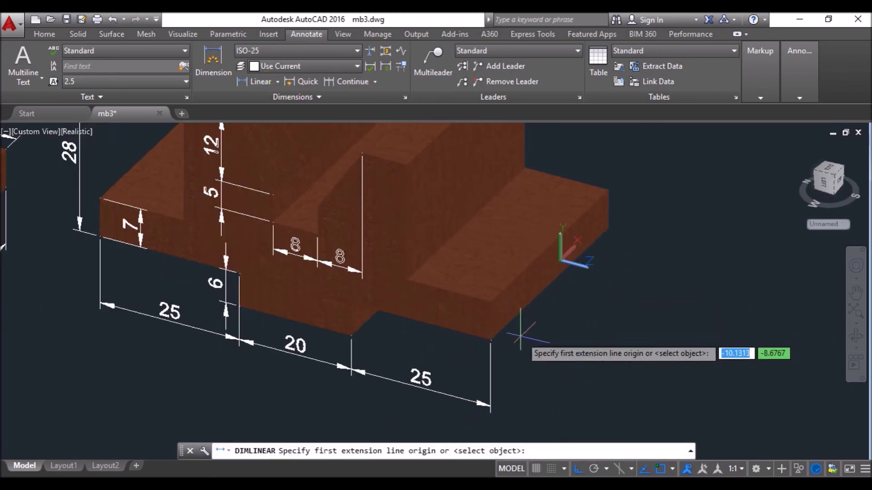
left_click(490, 339)
left_click(606, 232)
scroll(477, 402, "up", 3)
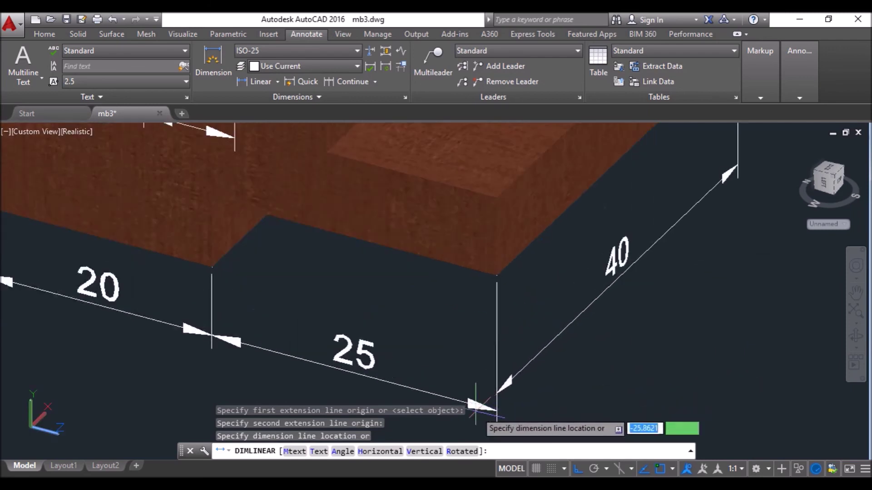
left_click(481, 415)
scroll(467, 313, "down", 6)
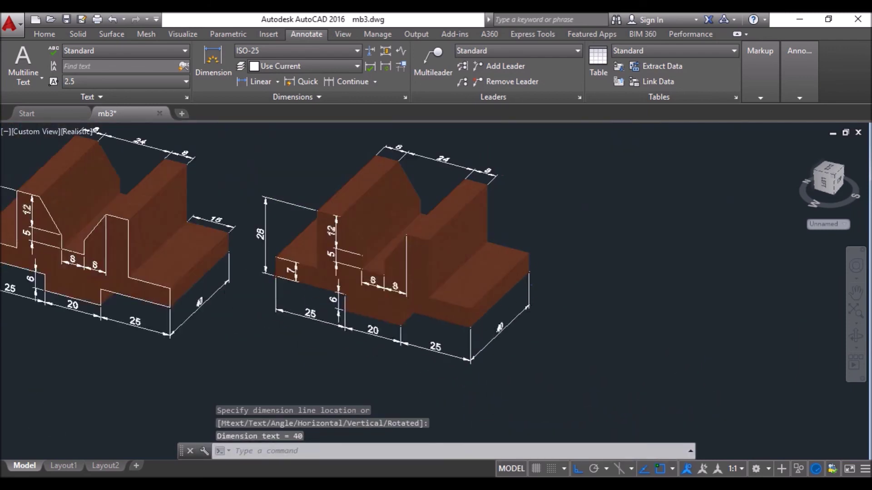
scroll(468, 313, "up", 3)
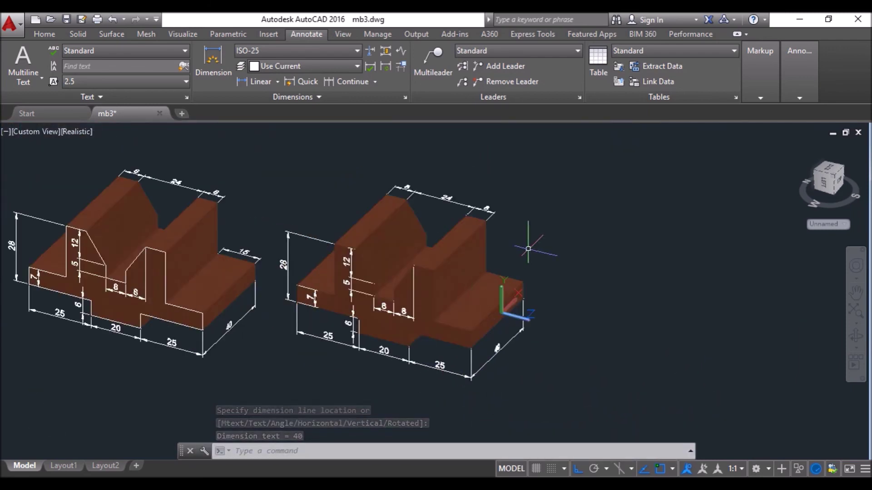
Step: Align the UCS to the top face of the lower step
type("ucs")
key("Return")
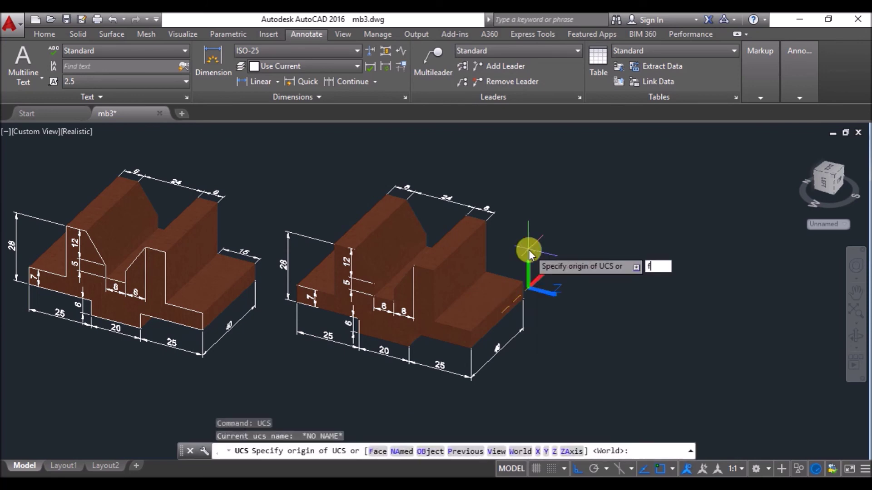
type("f")
key("Return")
key("Return")
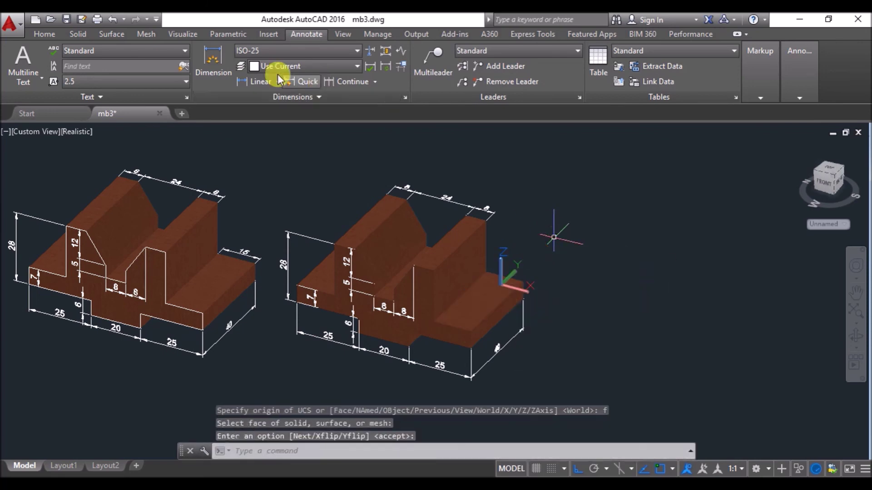
Step: Begin the 15 linear dimension across the lower step and orbit the view
left_click(260, 82)
scroll(516, 280, "up", 3)
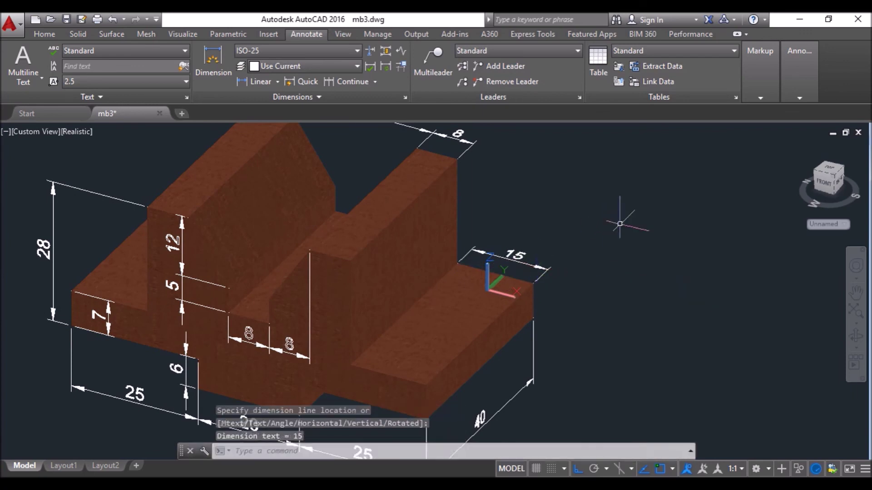
scroll(599, 261, "down", 3)
middle_click_drag(572, 227, 649, 220, "shift")
Step: Orbit and zoom around the wooden block to review its 28, 24, 40 and 15 dimensions
middle_click_drag(271, 171, 562, 203, "shift")
scroll(444, 320, "up", 2)
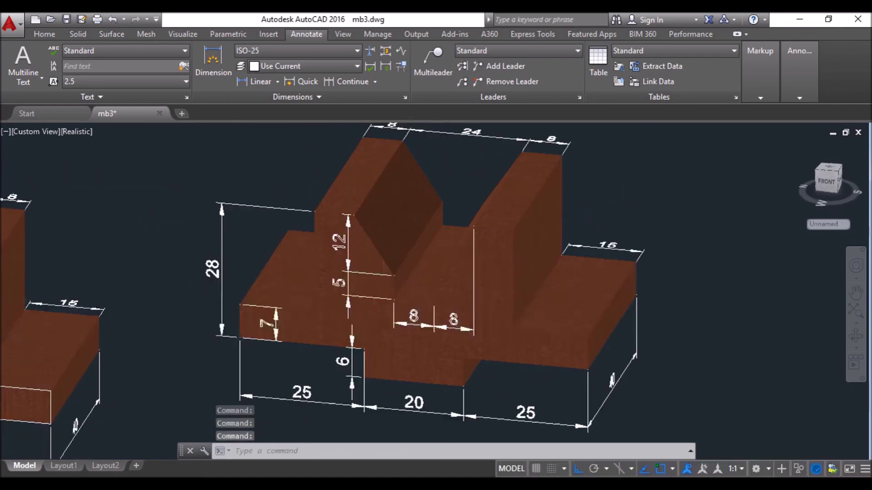
middle_click_drag(647, 154, 596, 173, "shift")
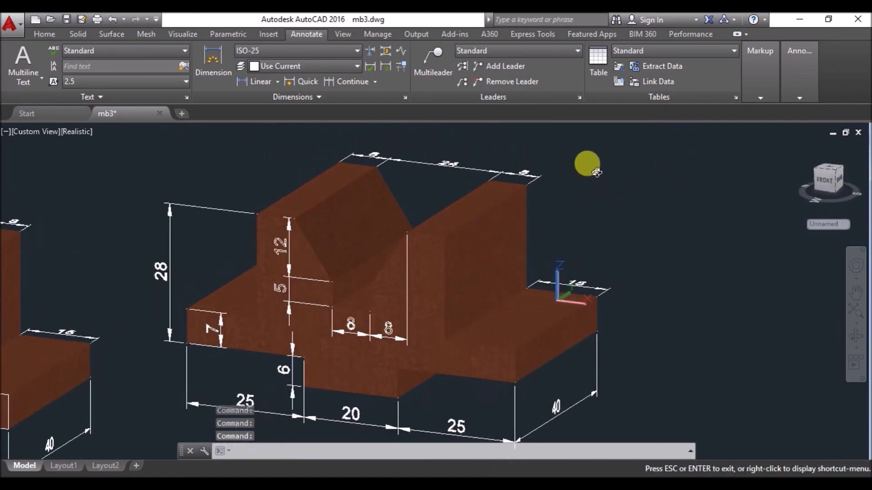